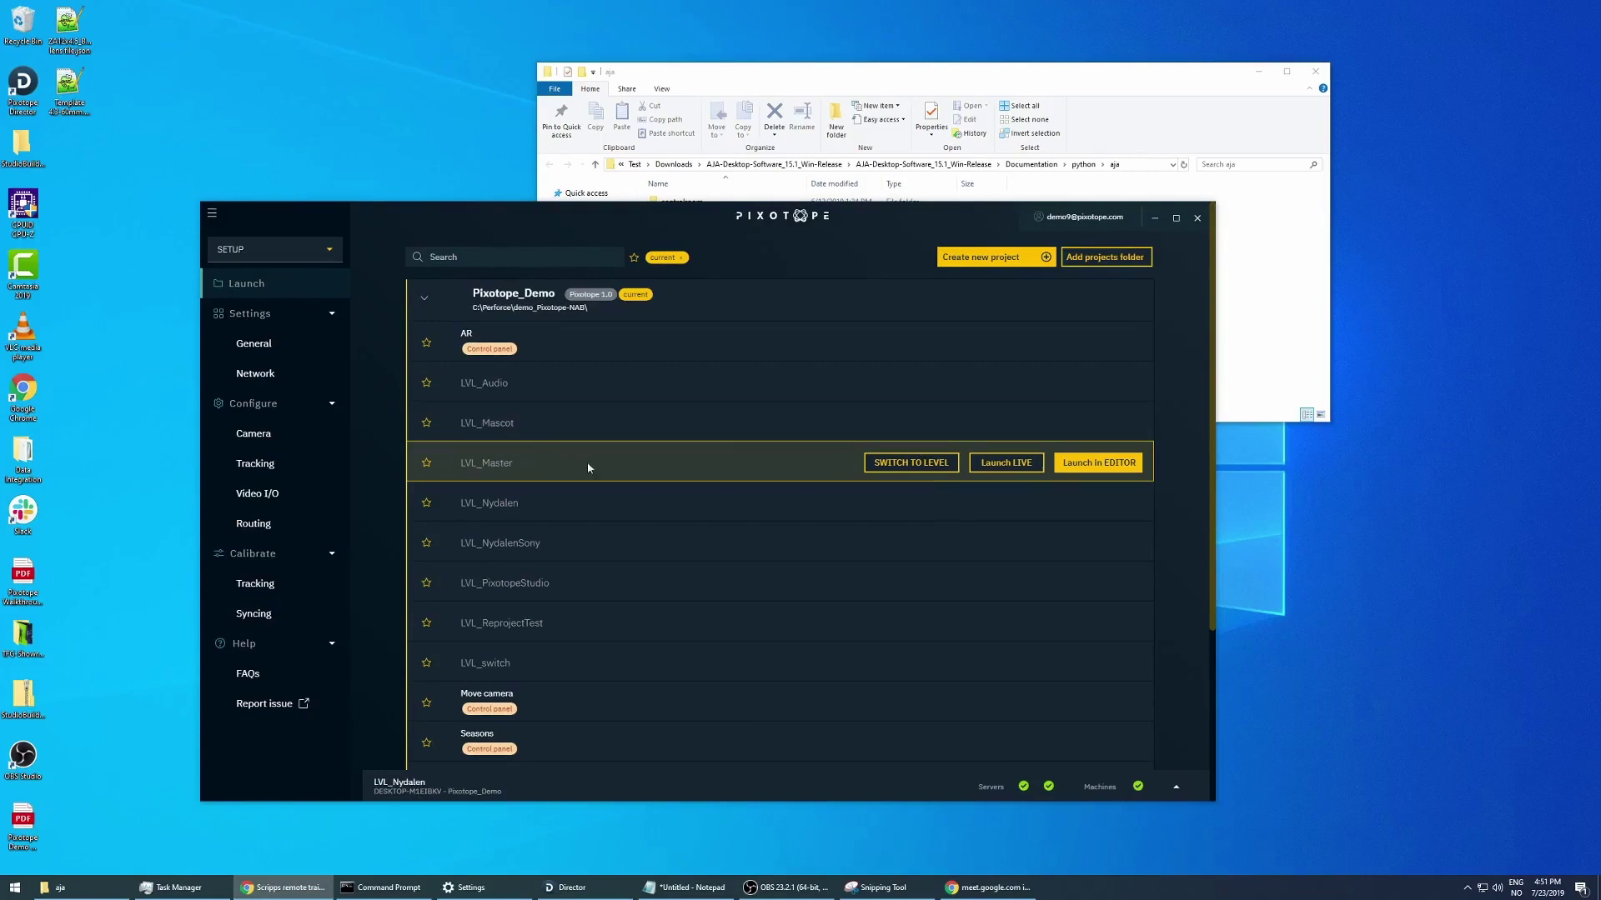
- Launch LVL_Master in the editor, open its Levels window and place it clear of the scene
click(1117, 463)
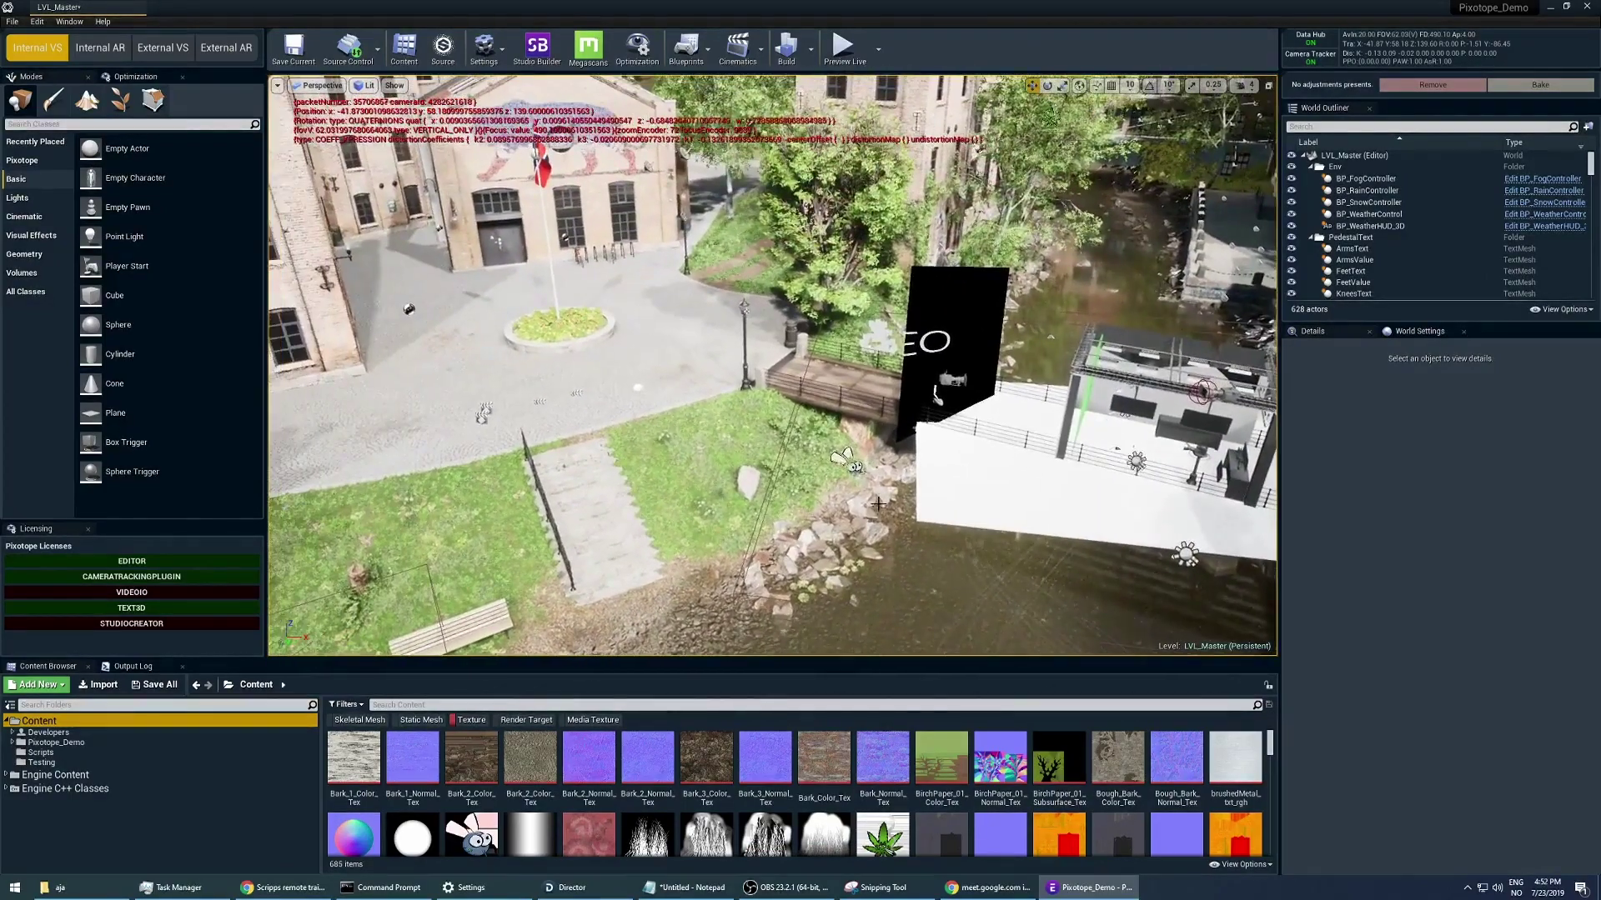
click(37, 22)
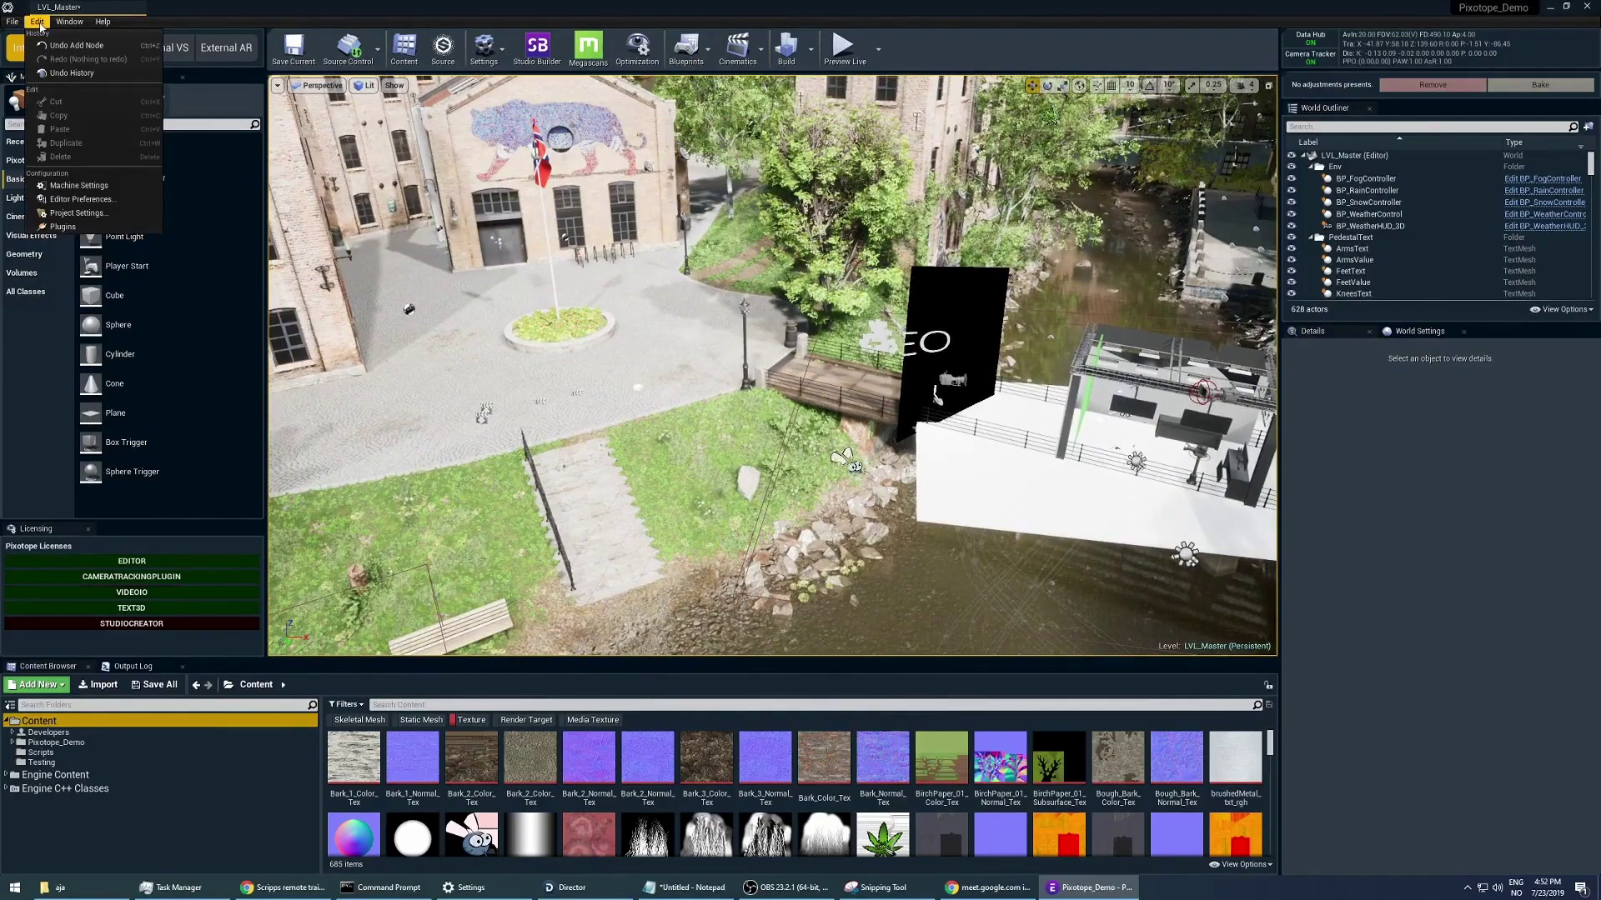
mouse_move(61, 26)
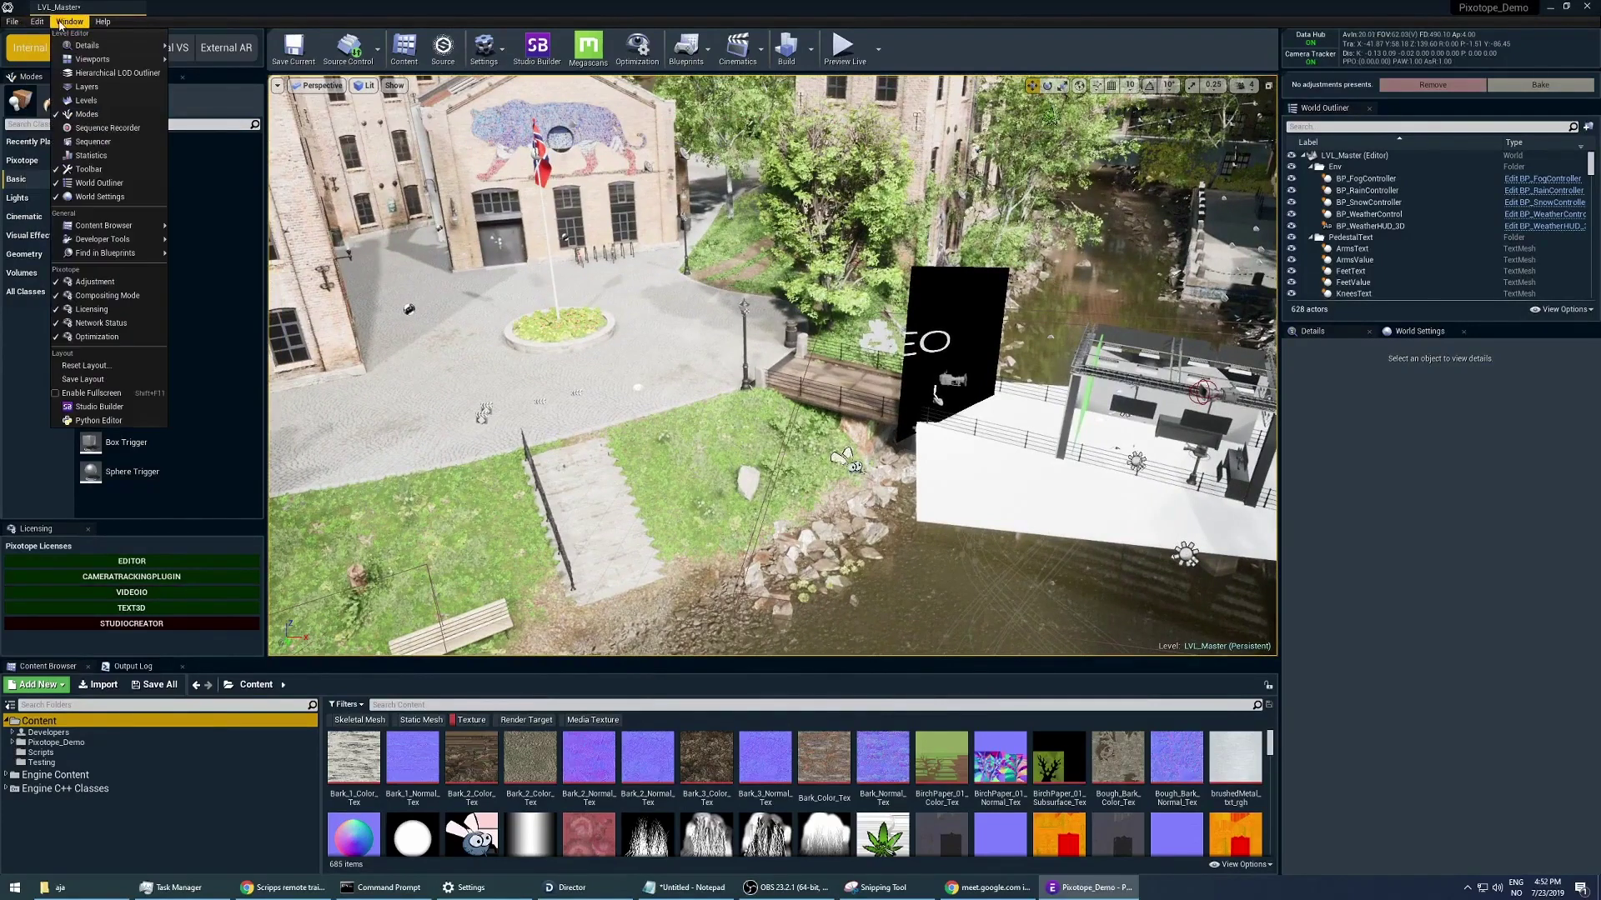
click(87, 100)
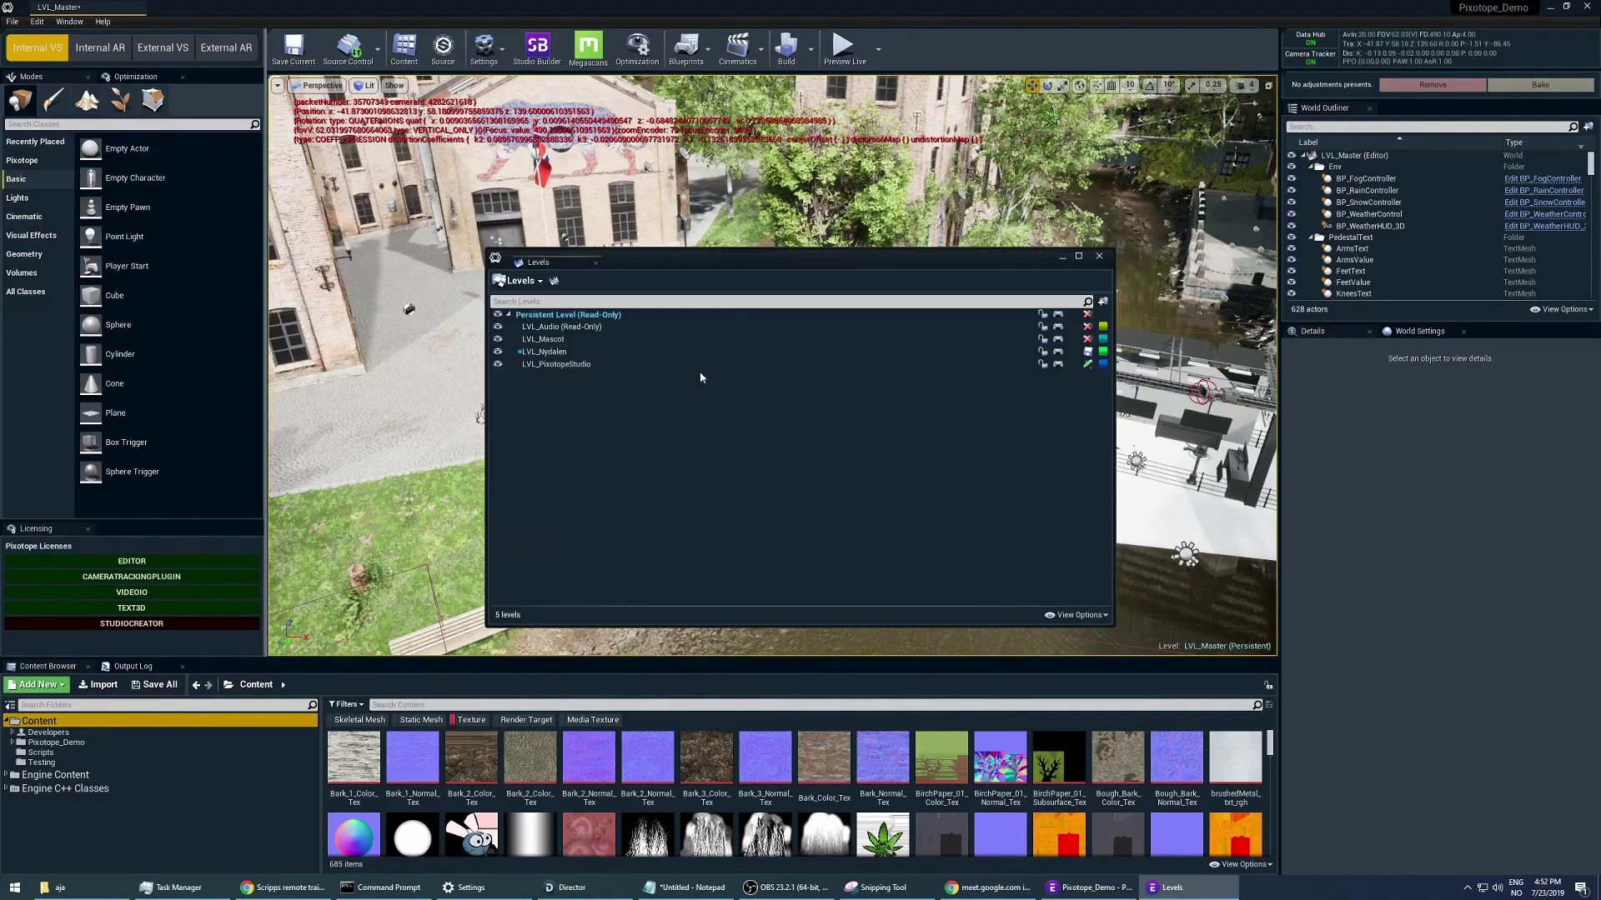
drag(775, 266, 1085, 386)
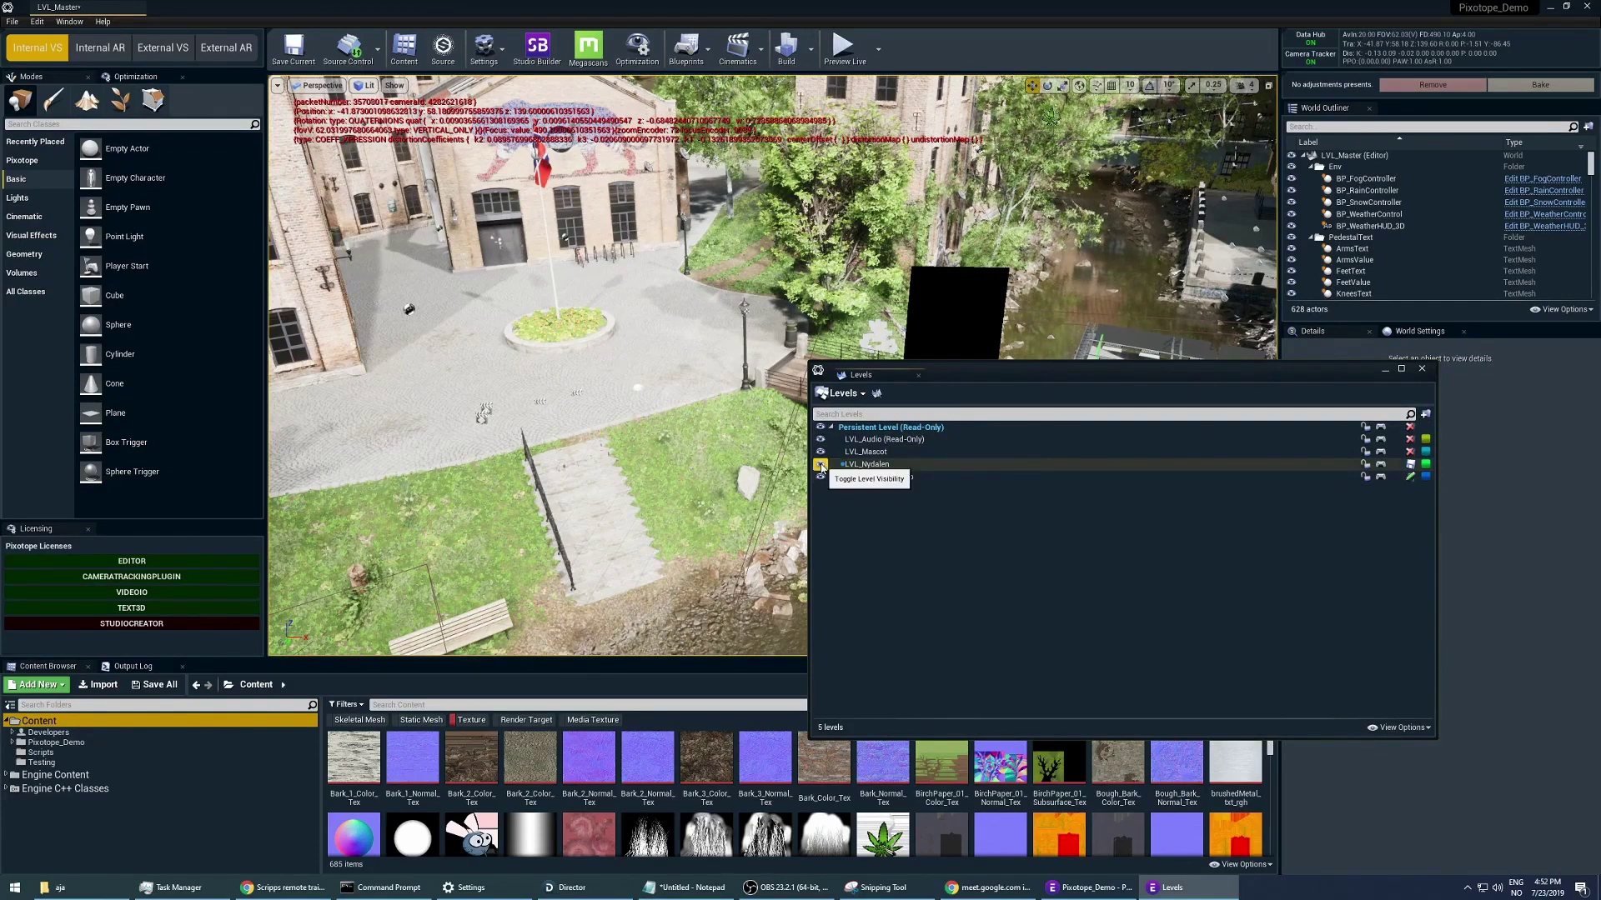
- Toggle the visibility of the LVL_Nydalen and LVL_PixotopeStudio sublevels off and back on, viewing the scene around the studio
click(820, 465)
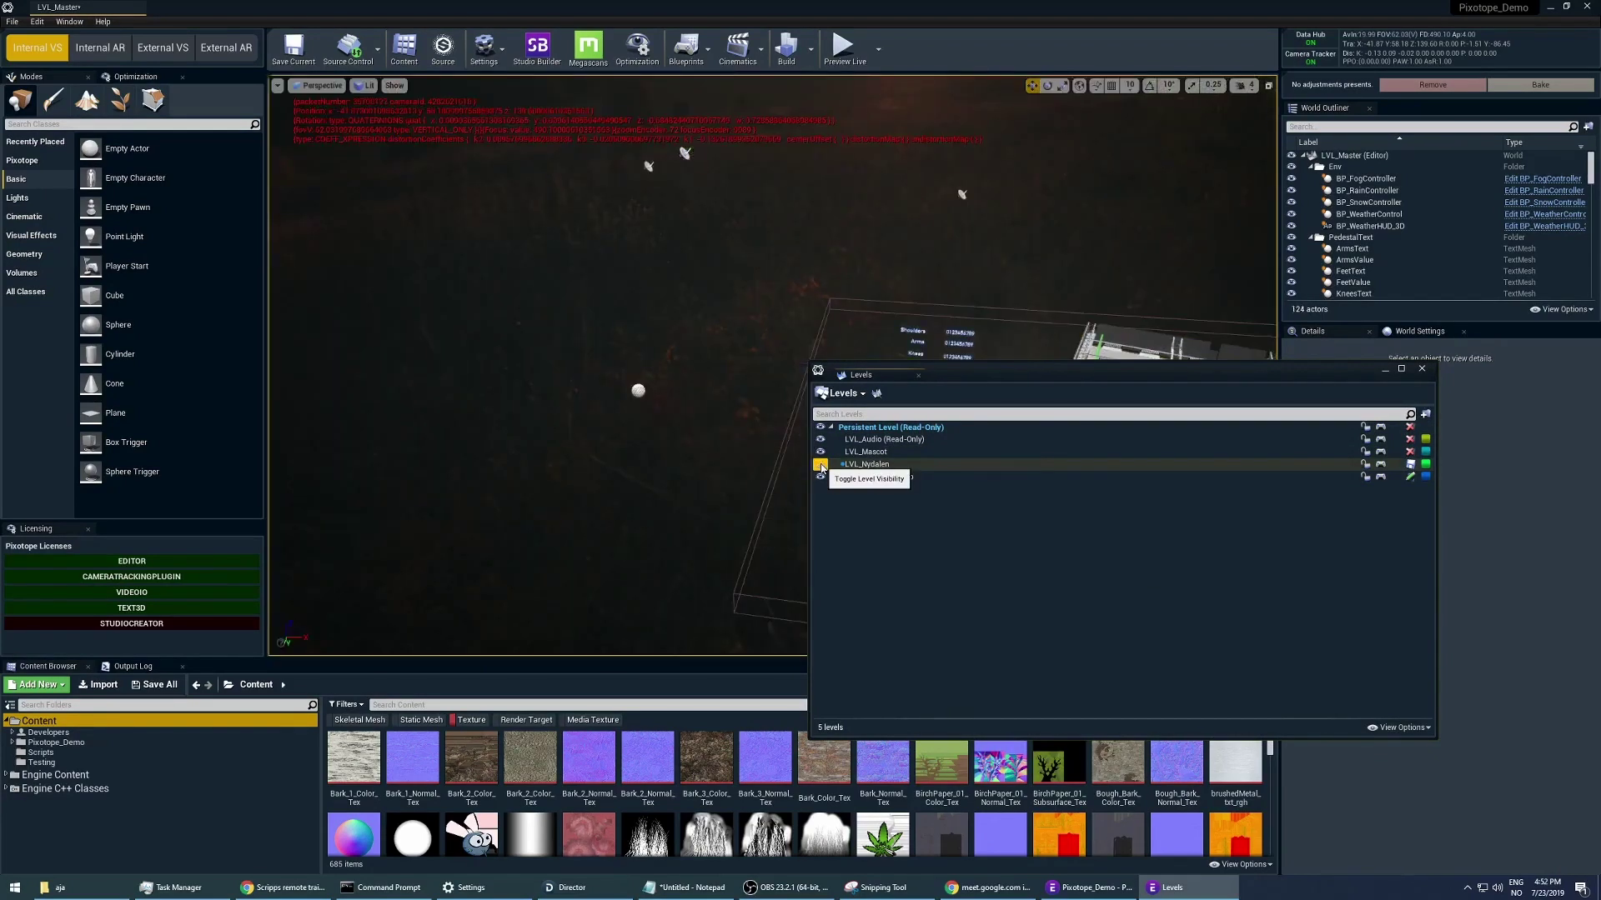
click(821, 465)
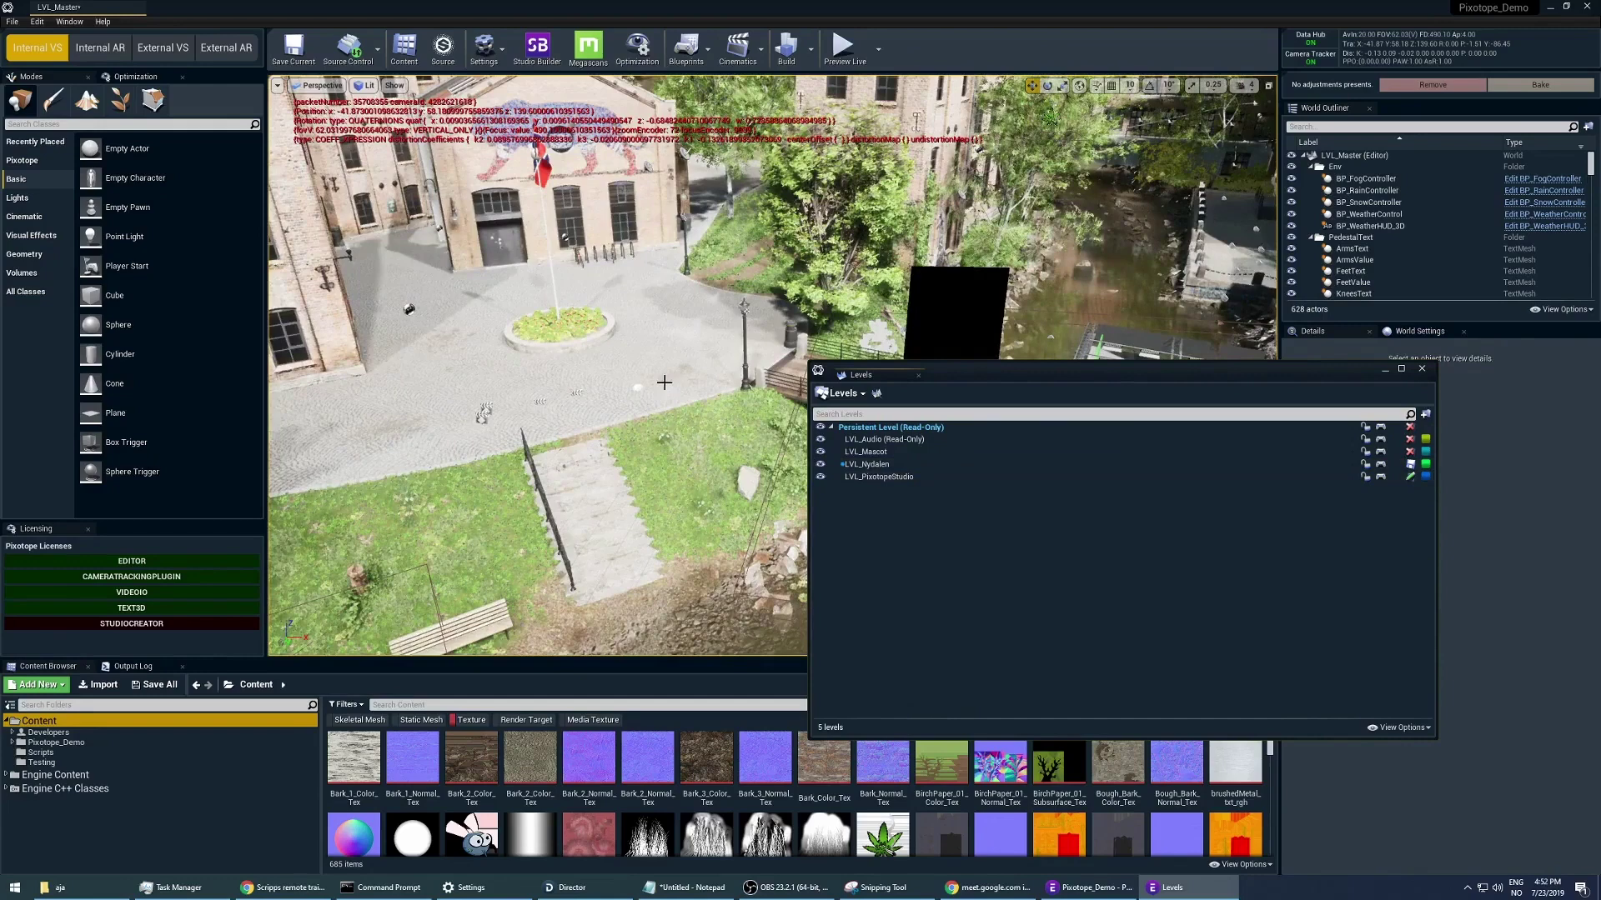
right_drag(664, 382, 664, 382)
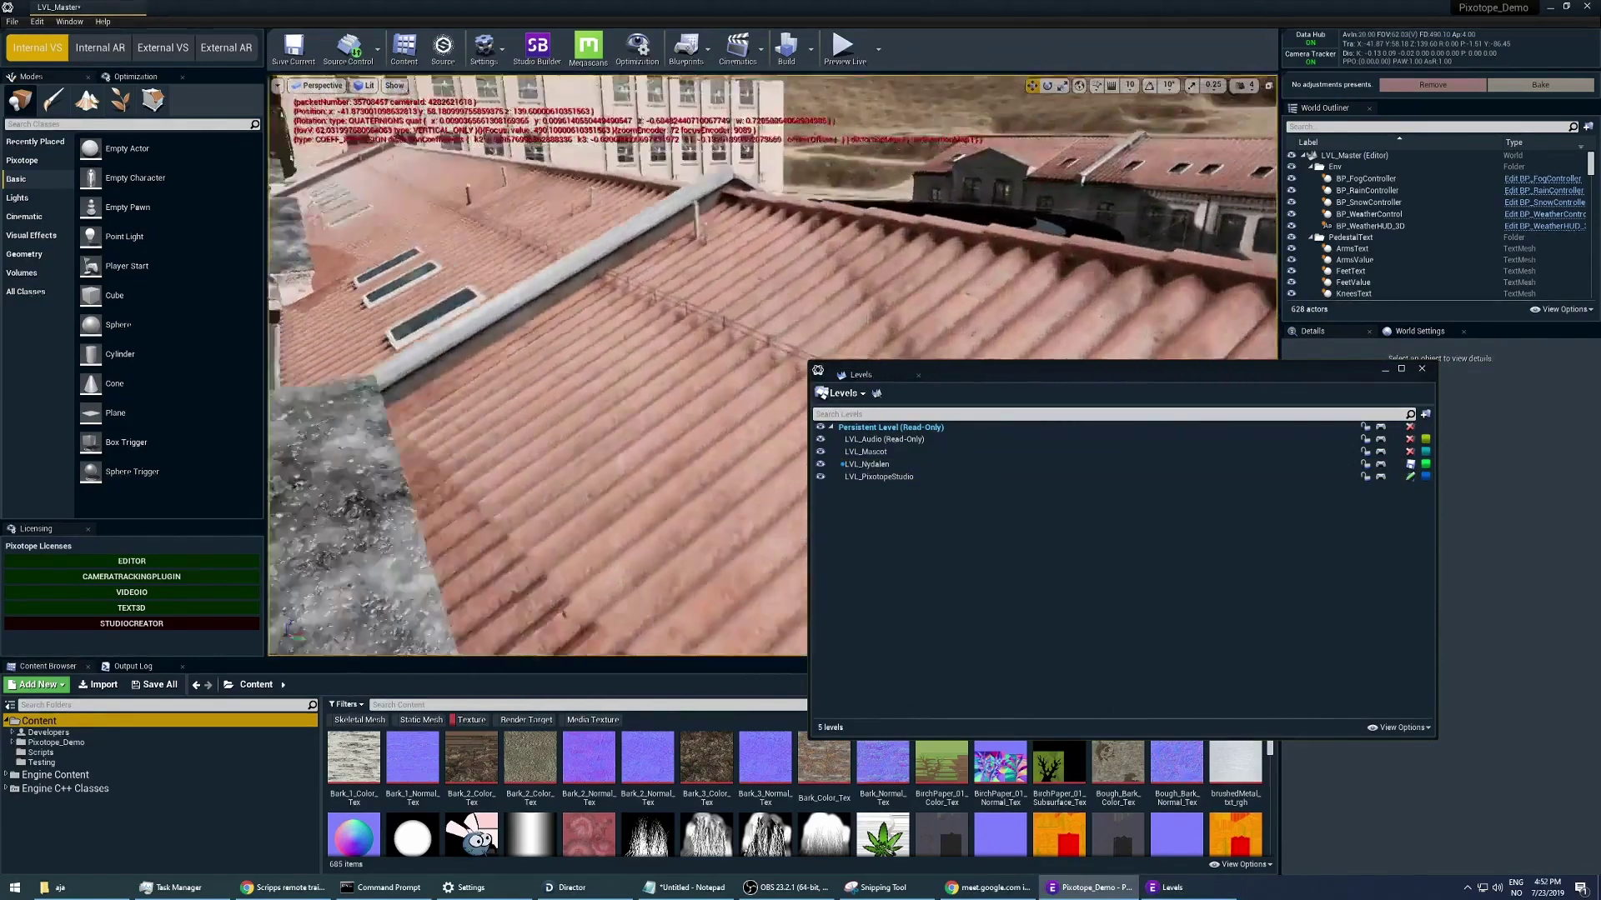
right_drag(703, 464, 704, 465)
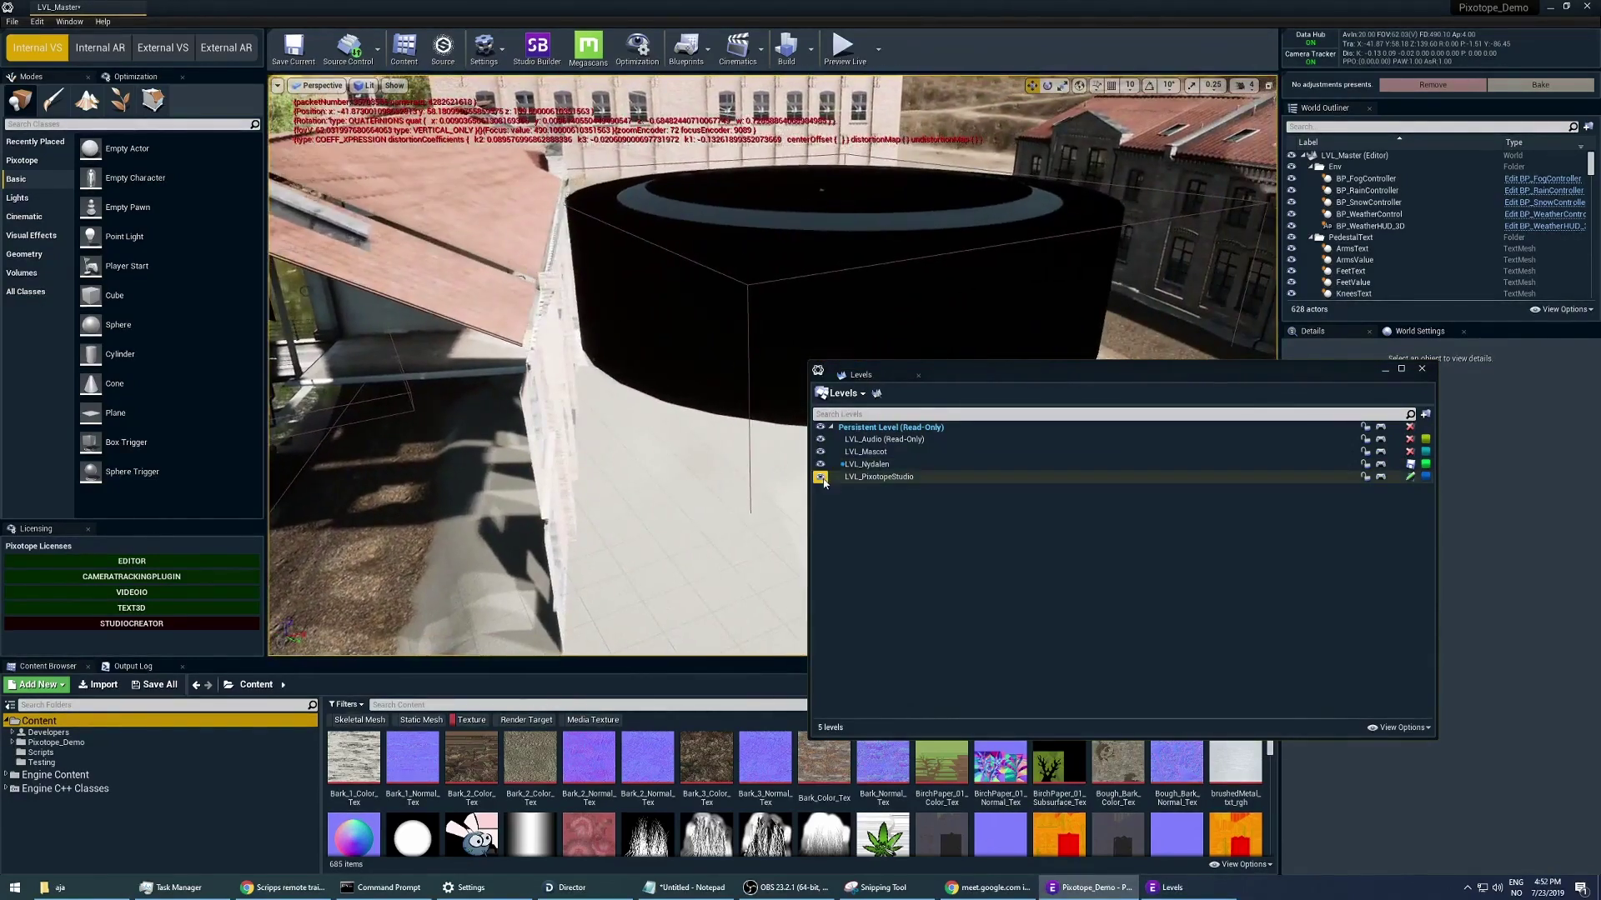
click(821, 478)
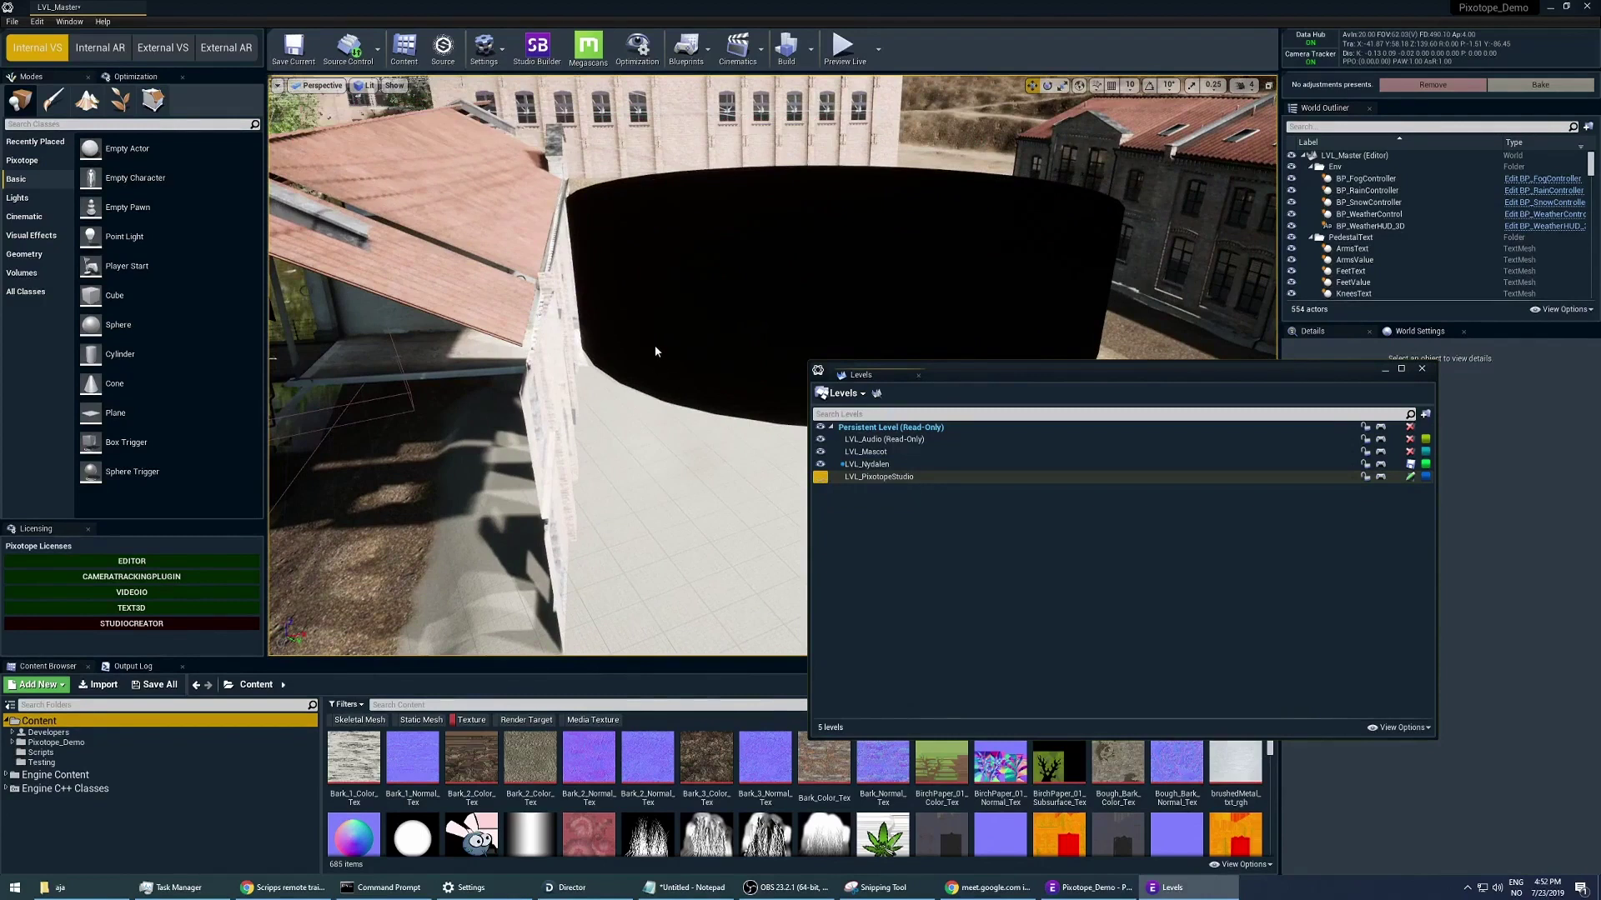
key(ctrl+z)
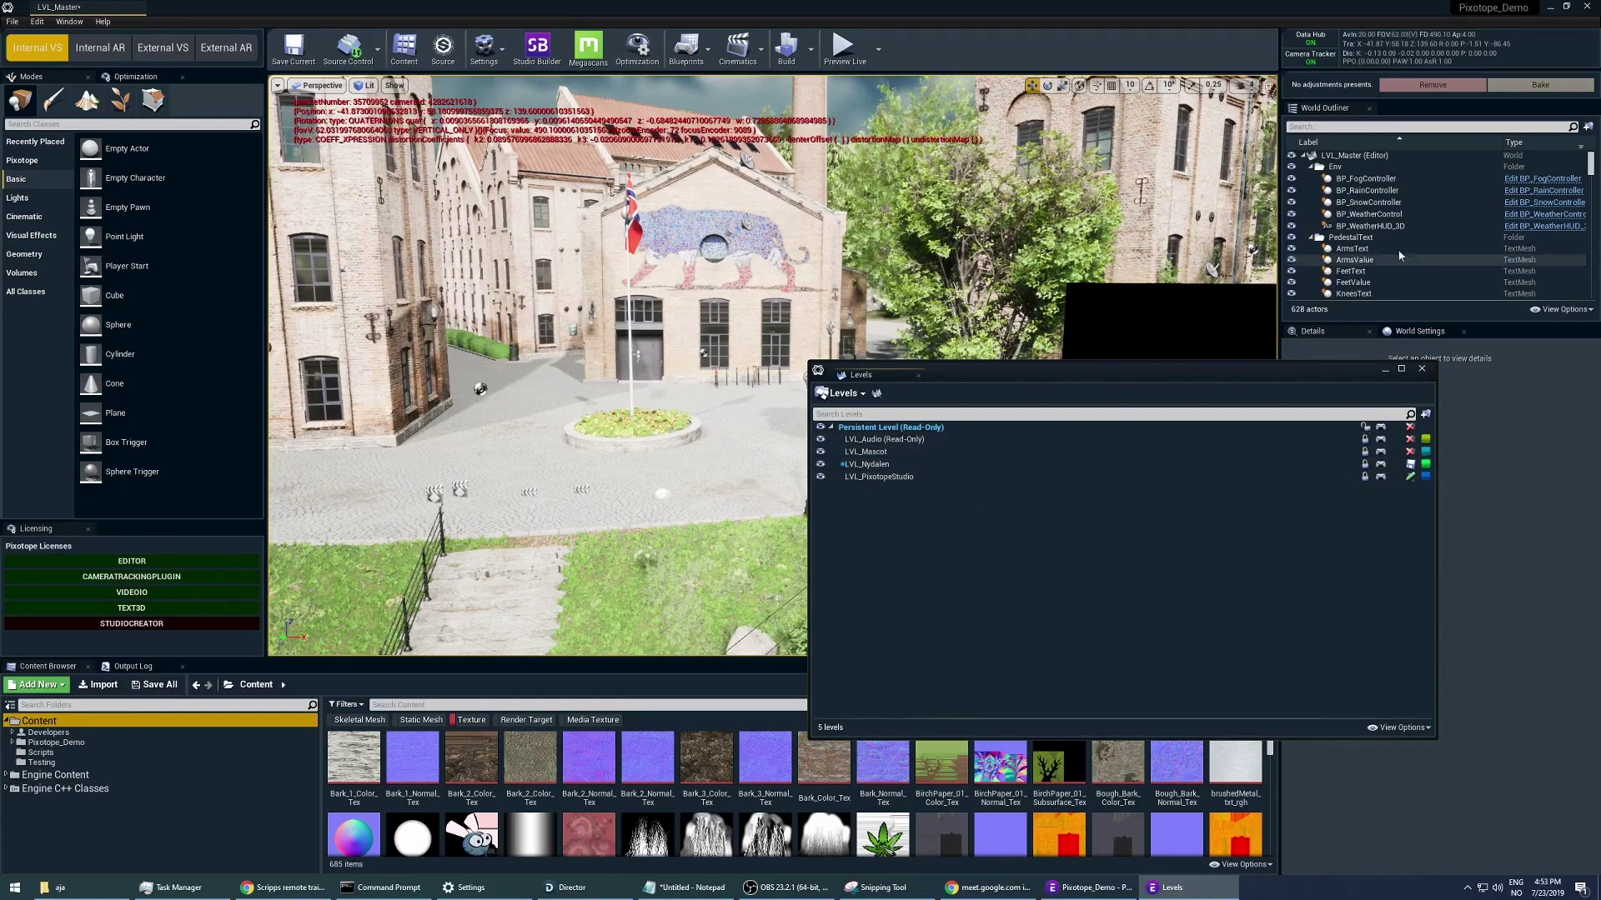
- Lock the four sublevels LVL_Audio, LVL_Mascot, LVL_Nydalen and LVL_PixotopeStudio
scroll(1400, 255, down, 3)
scroll(1408, 233, down, 3)
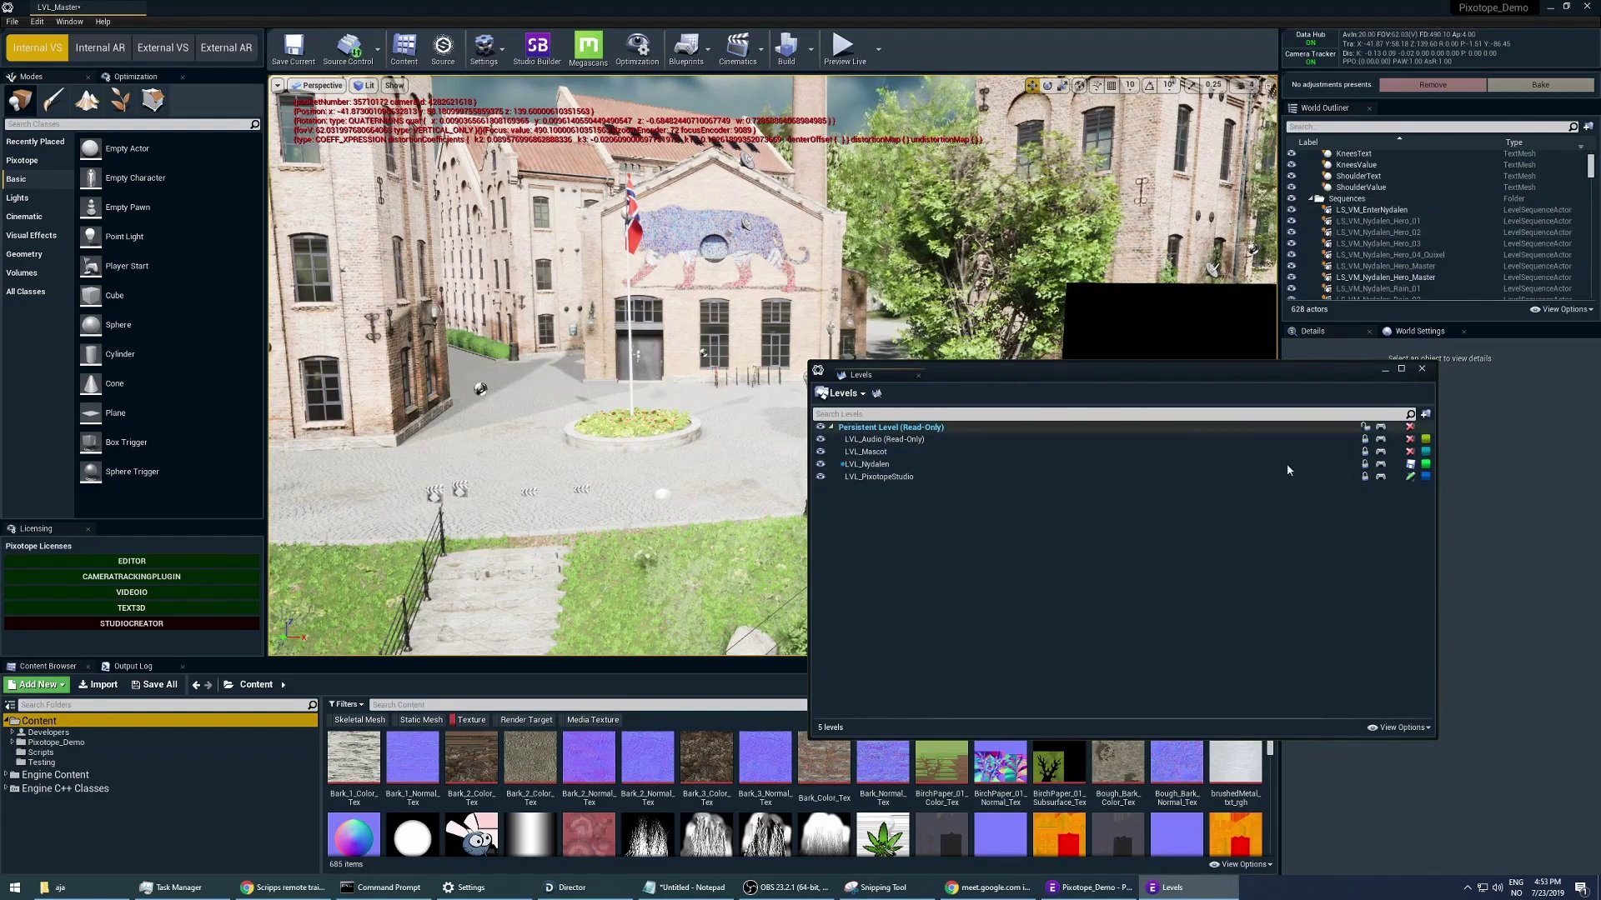
click(1365, 477)
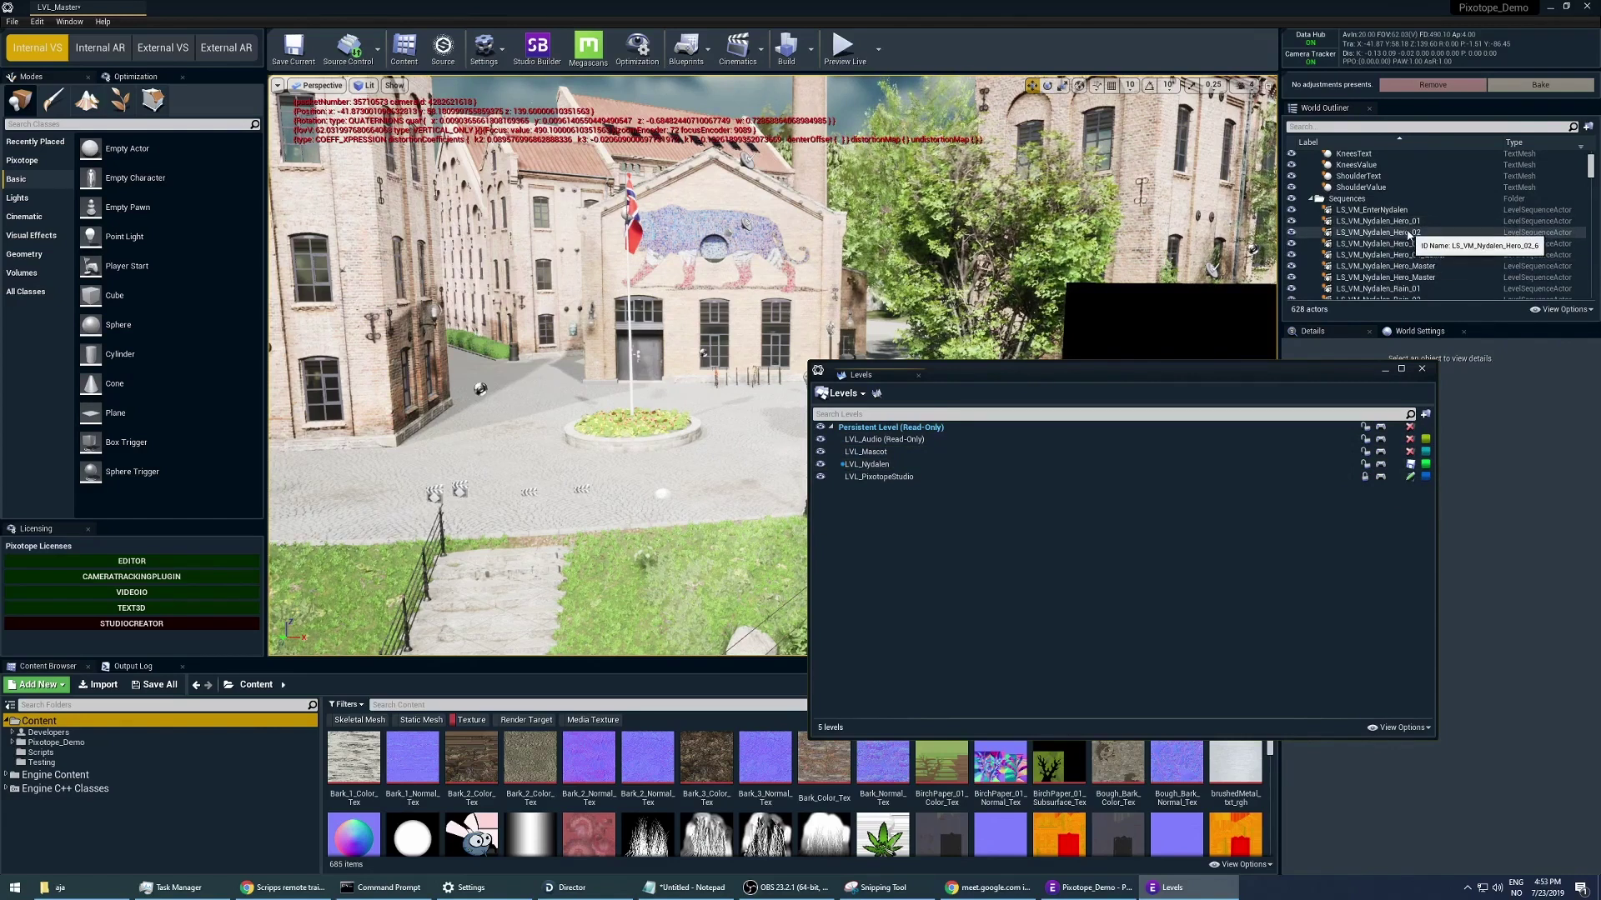
click(1365, 464)
click(1365, 452)
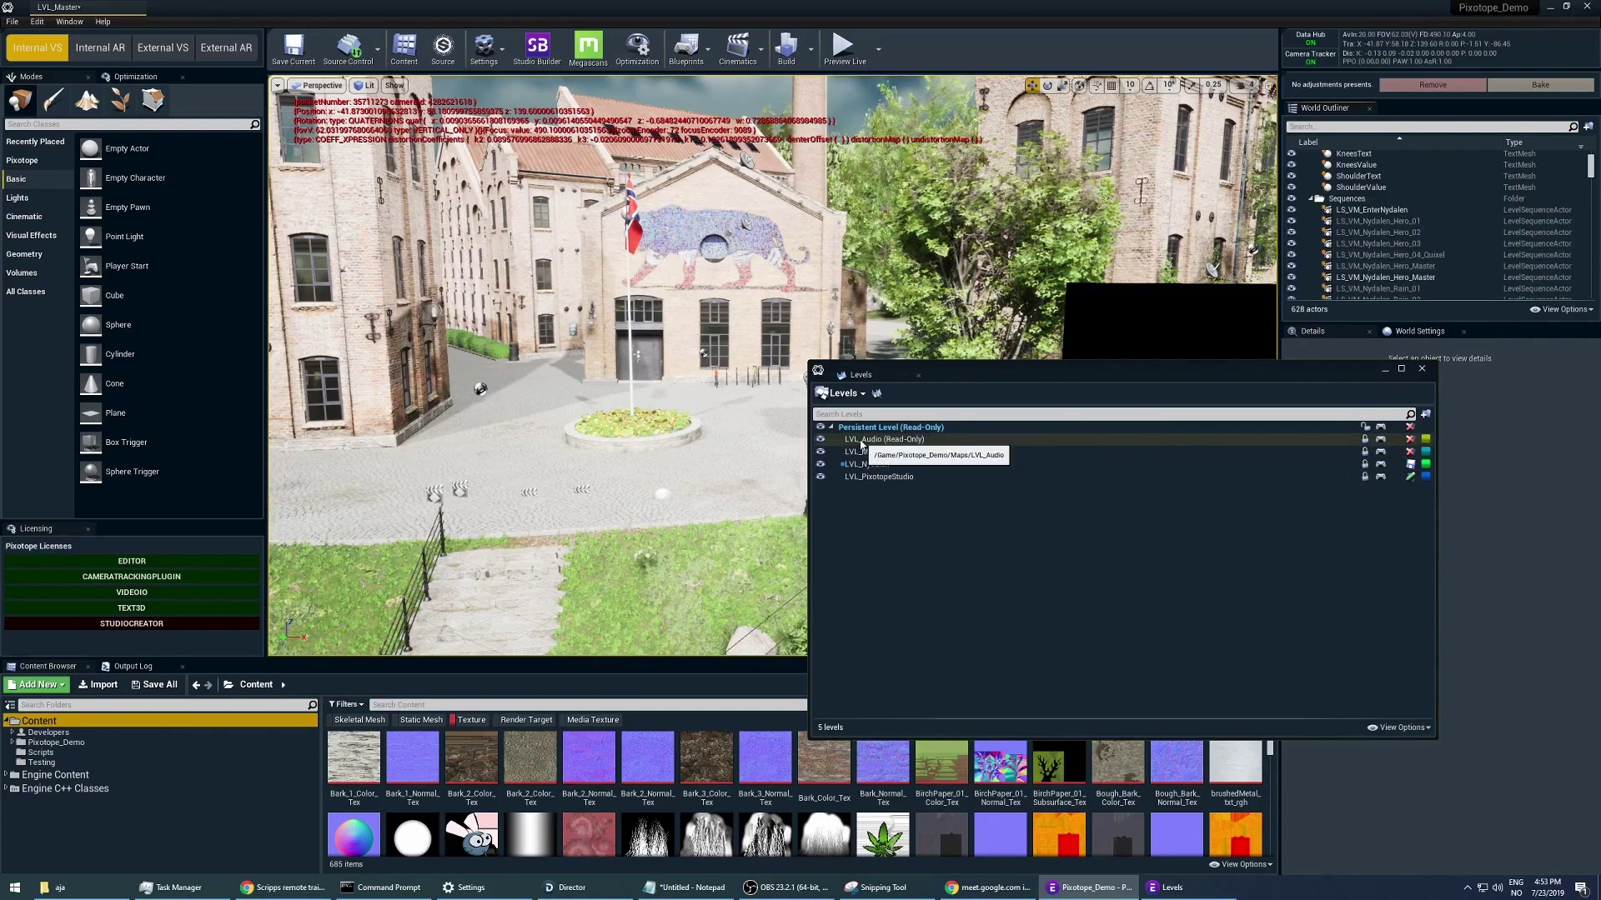
- Try to make the locked LVL_Audio sublevel the current level, and move the Levels window clear of the side panels
double_click(861, 440)
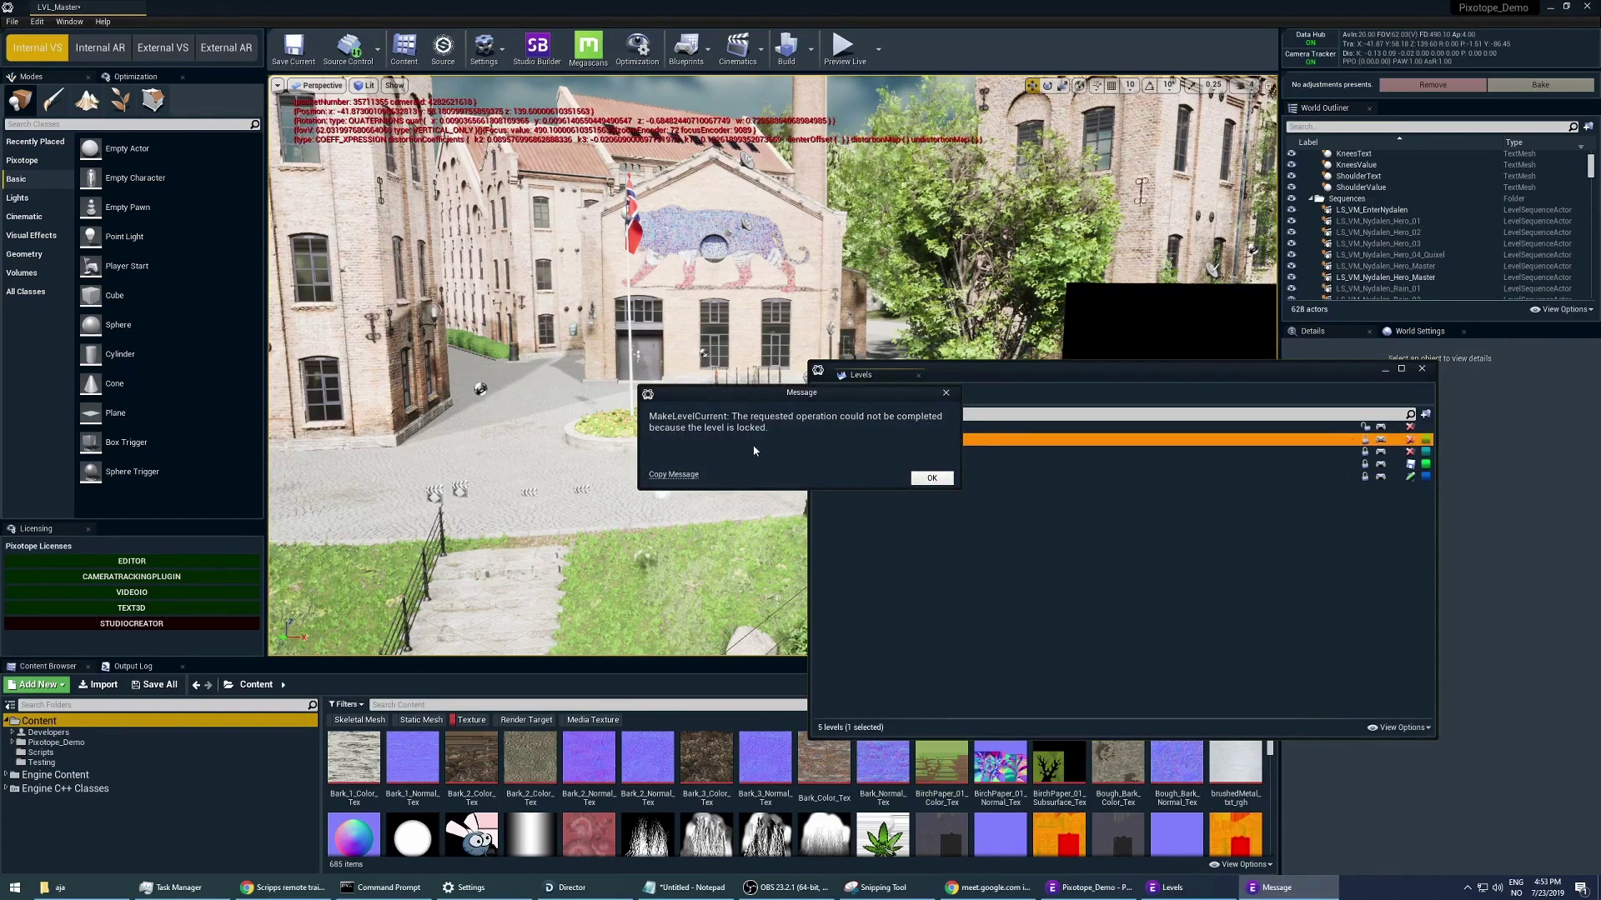
click(930, 479)
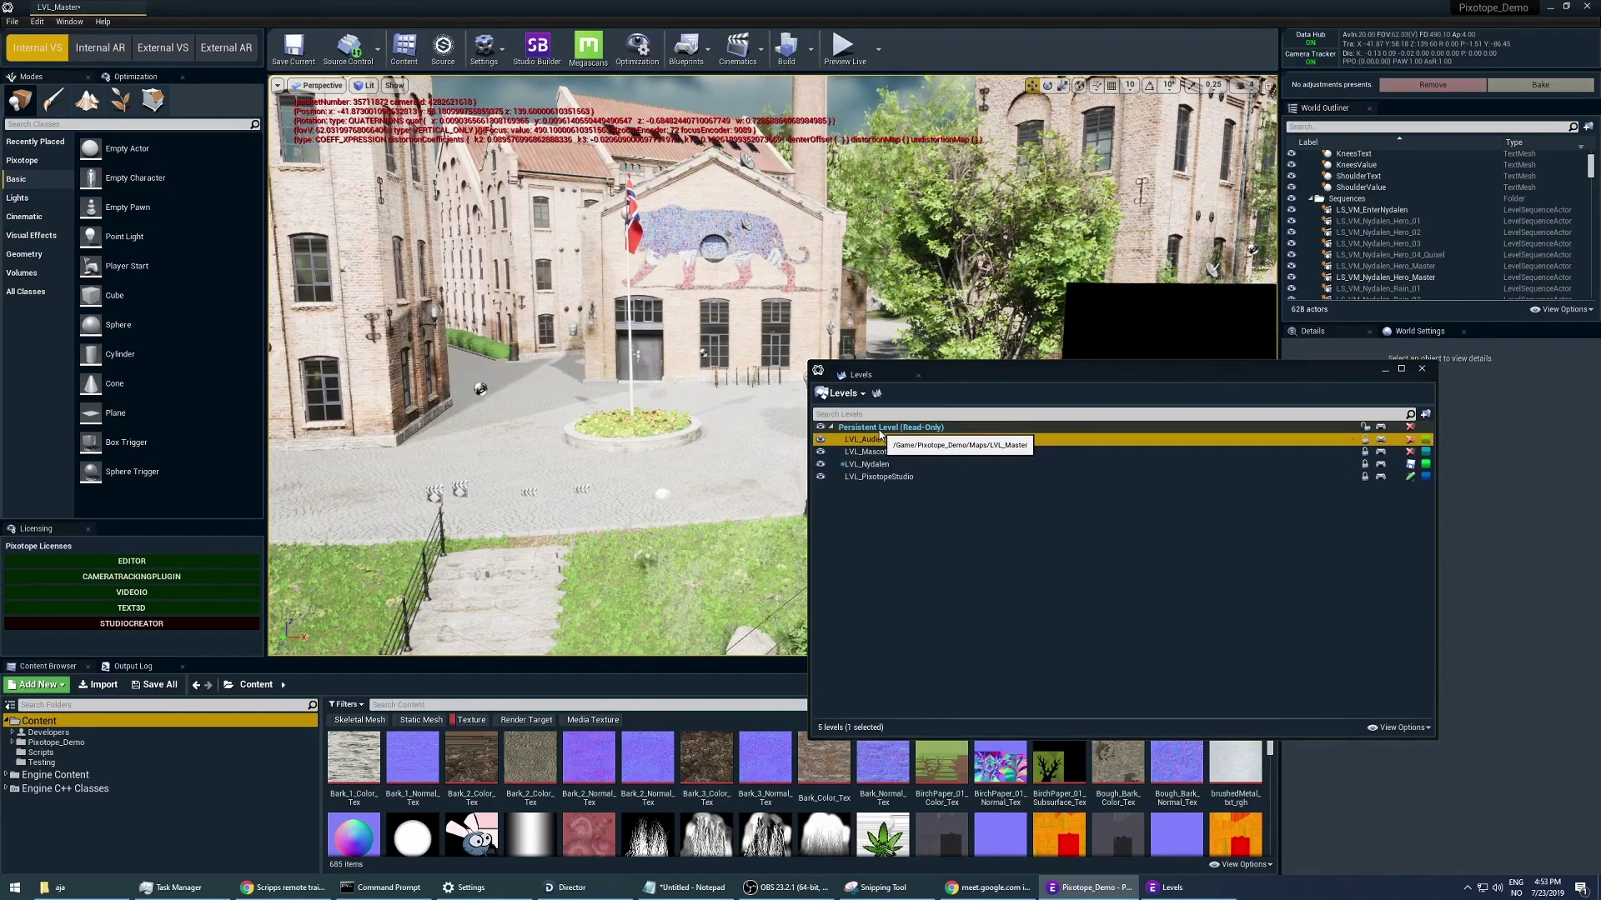
drag(917, 374, 516, 224)
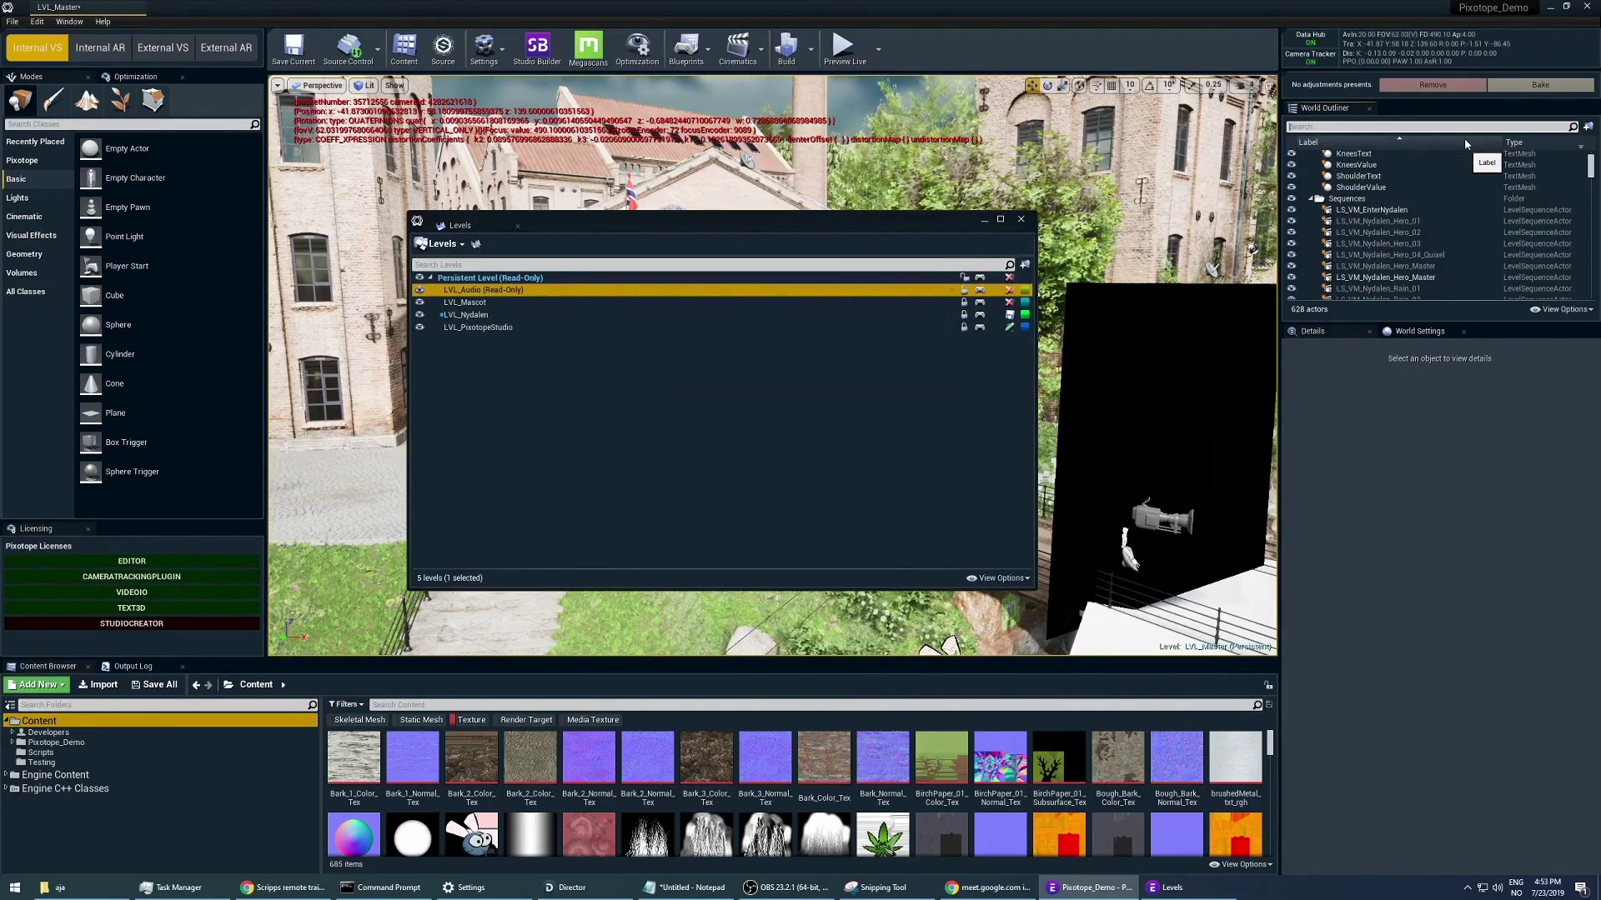
- Display the World Settings and switch the current level to LVL_Audio and back to the Persistent Level
click(1419, 331)
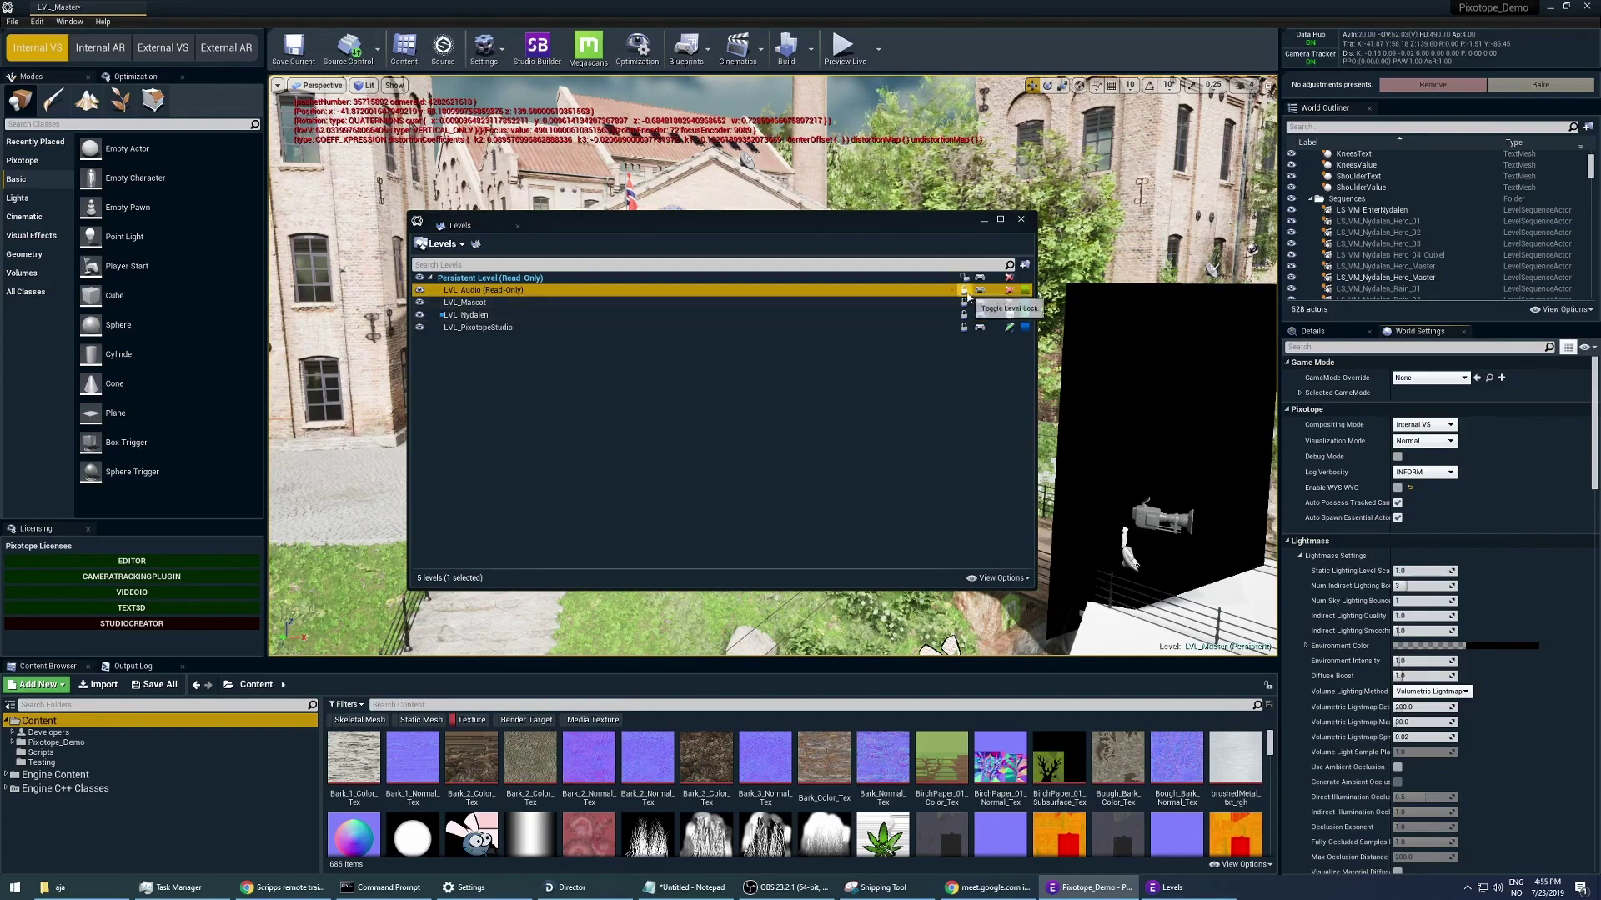
double_click(472, 292)
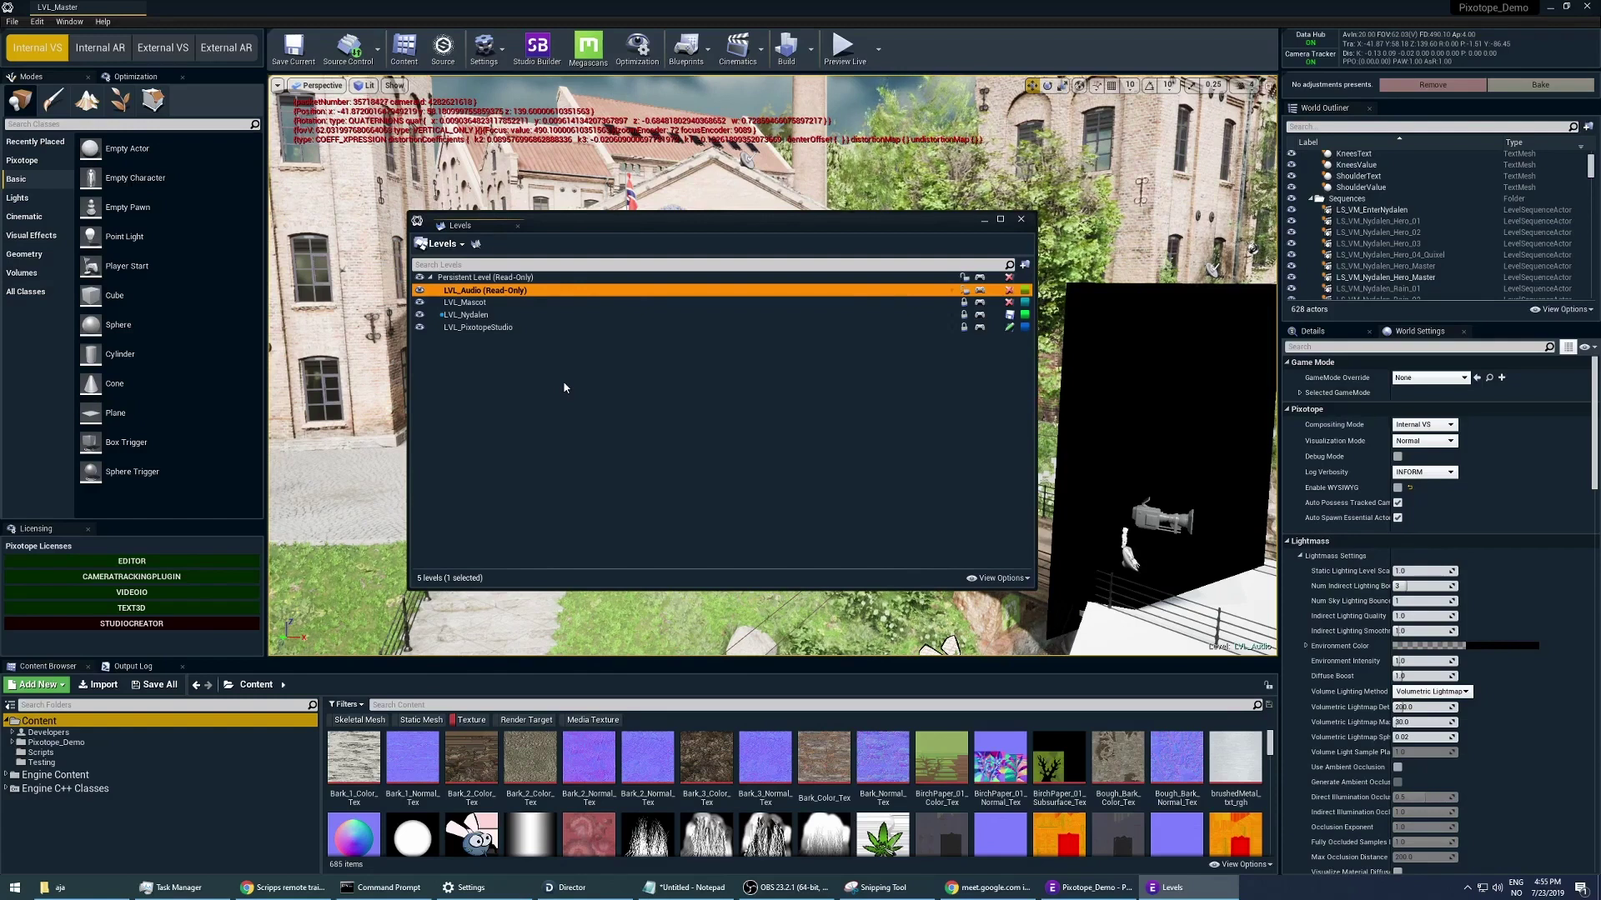
double_click(562, 279)
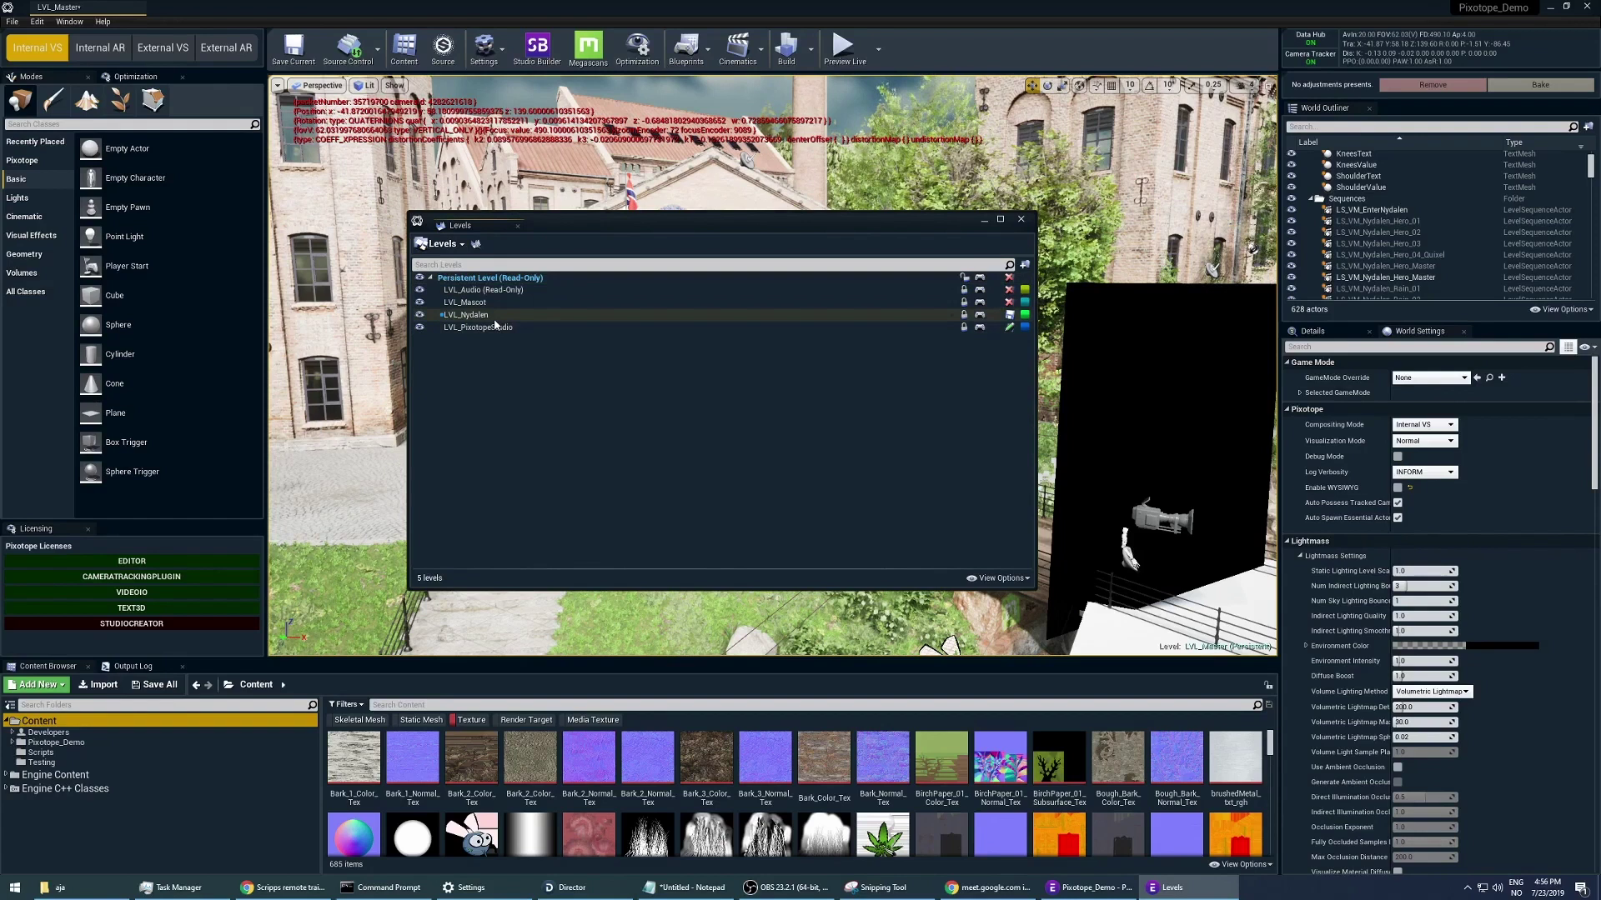
- Add the existing level LVL_ReprojectTest from the Developers content as a sublevel
click(452, 248)
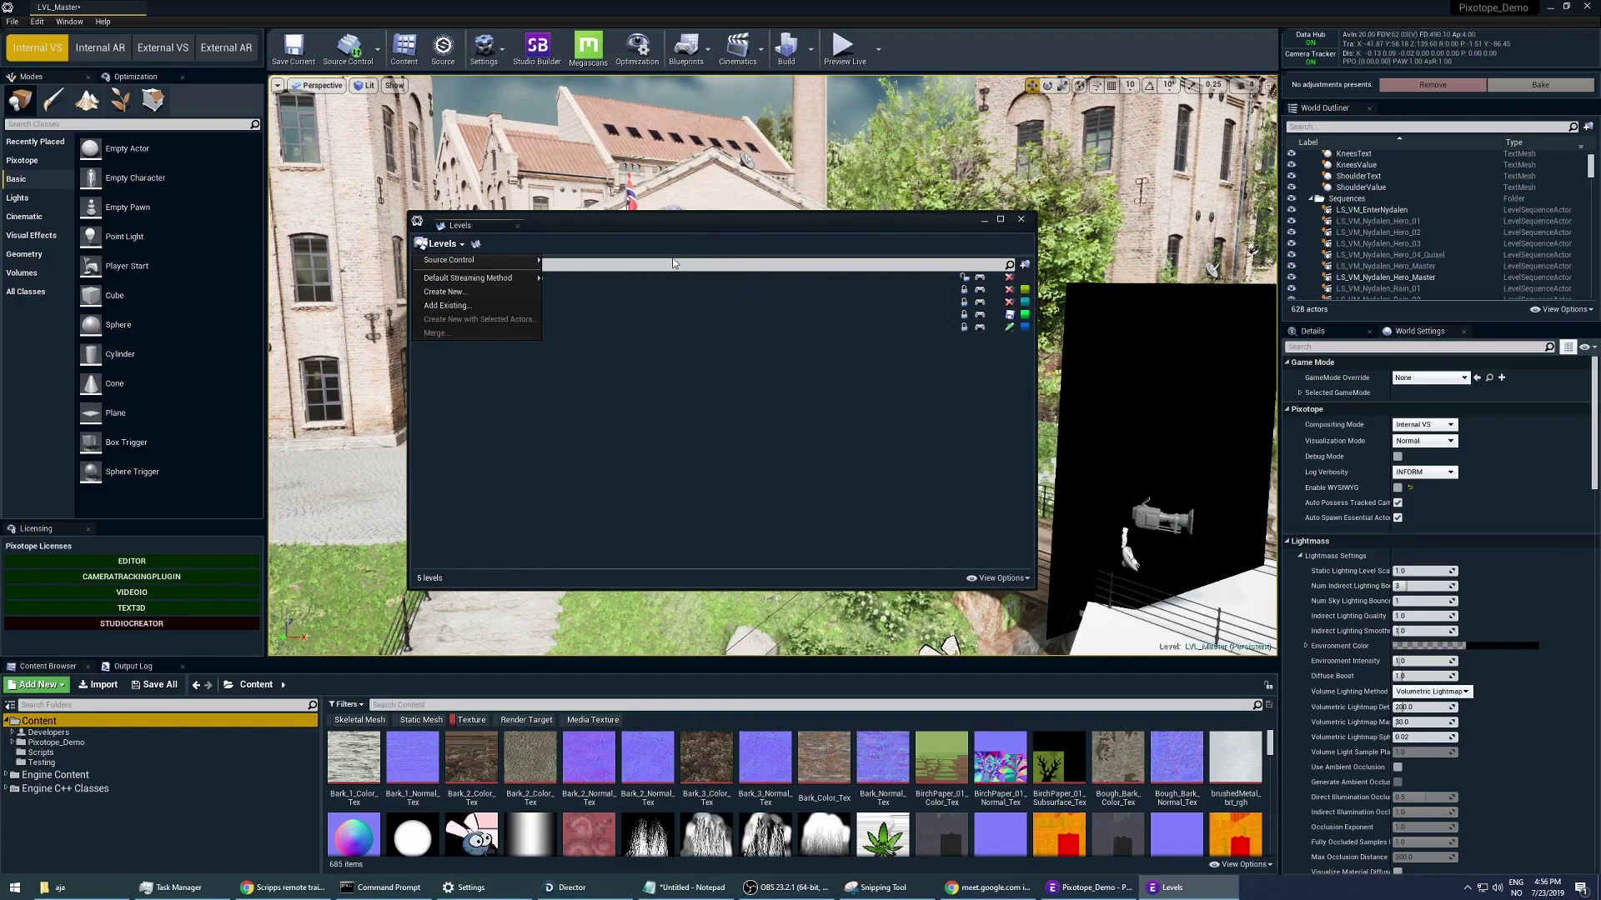
click(469, 306)
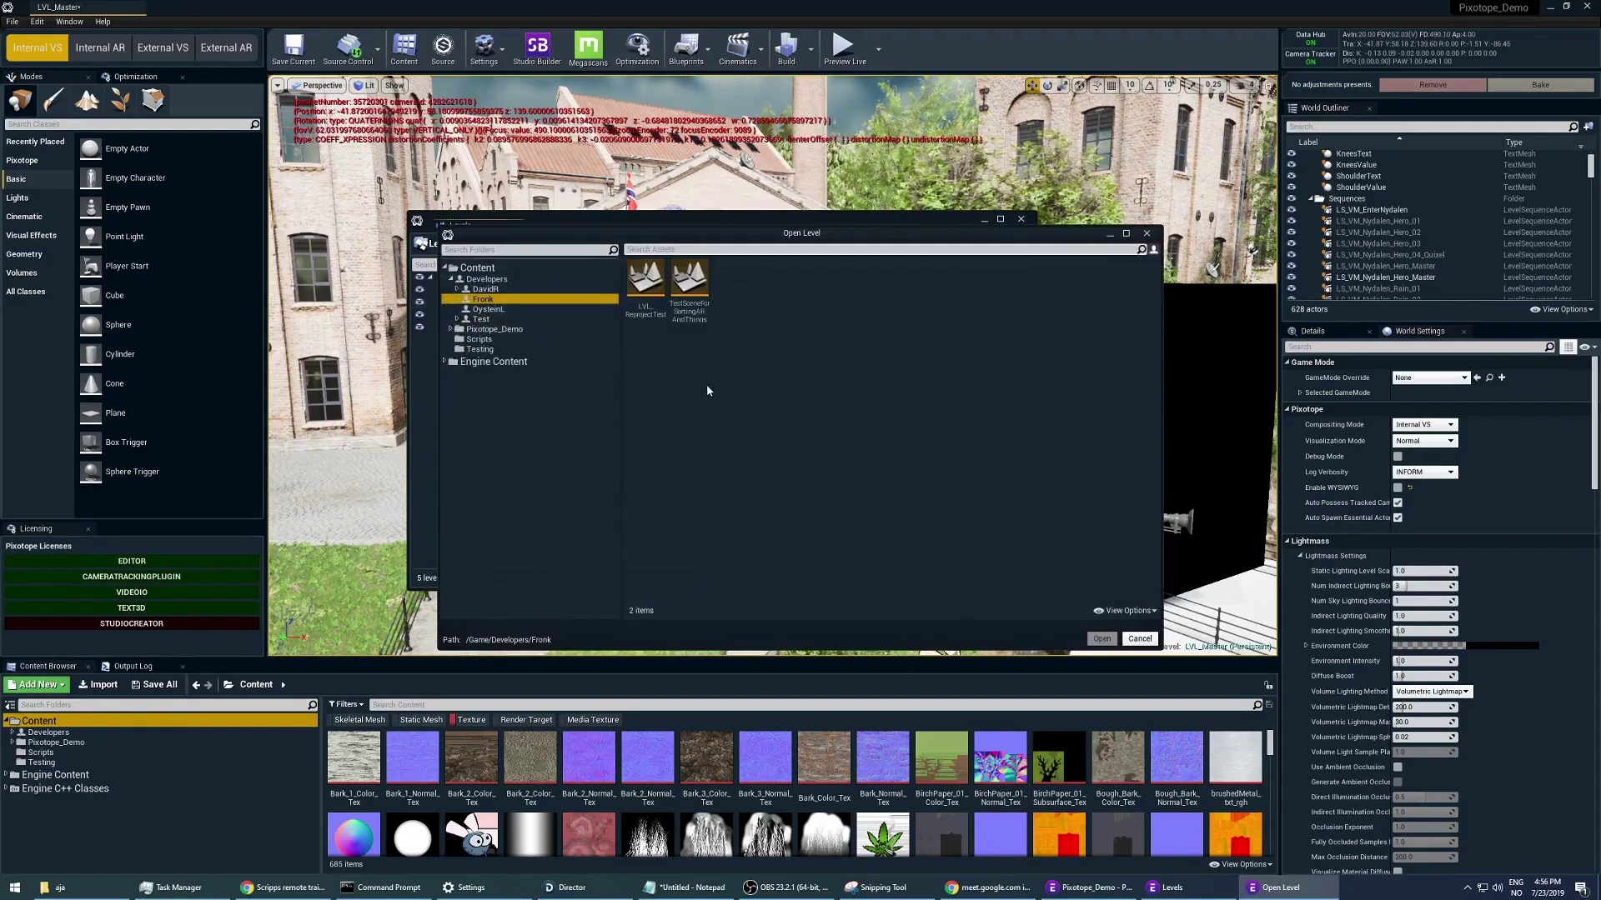
double_click(645, 283)
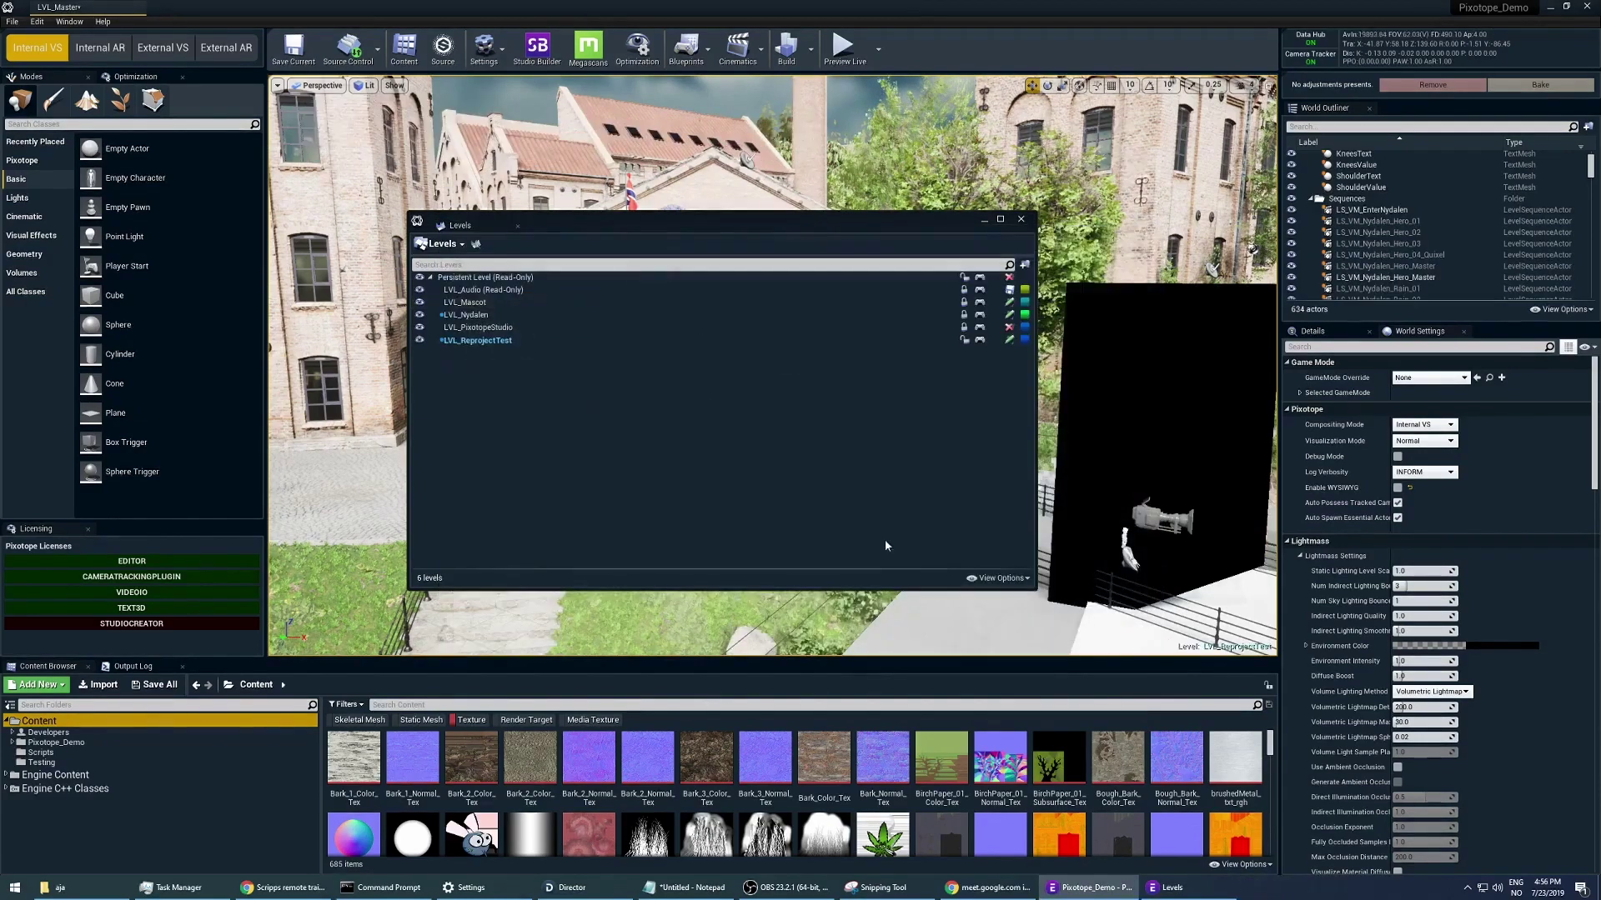
- Create a new sublevel named test and save it in the Testing folder
click(484, 341)
click(442, 244)
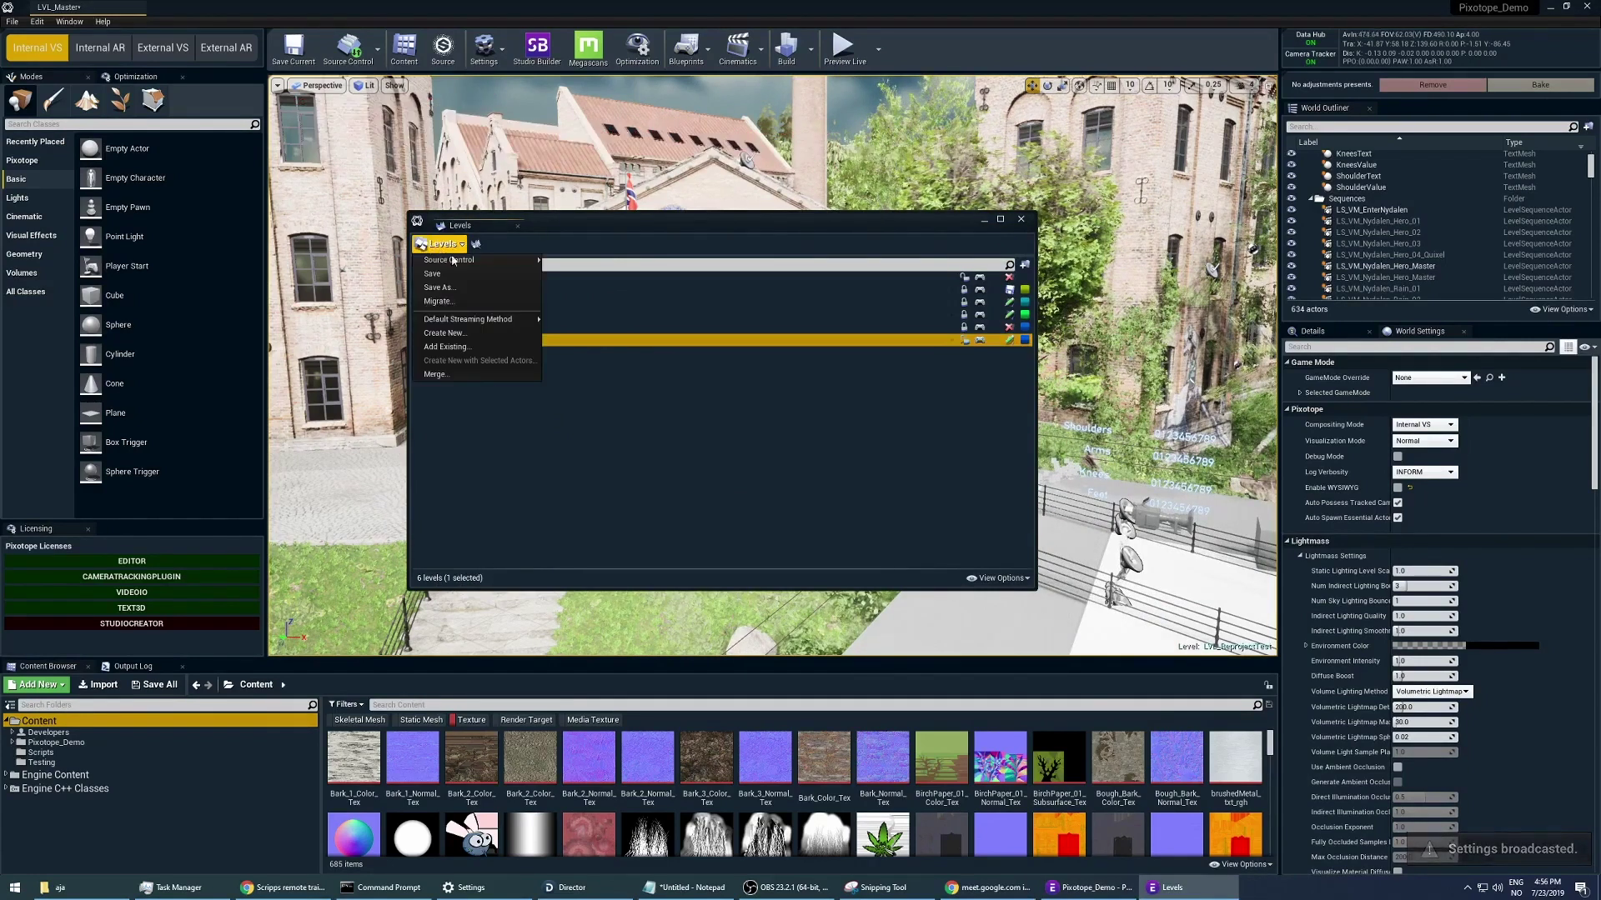
click(467, 334)
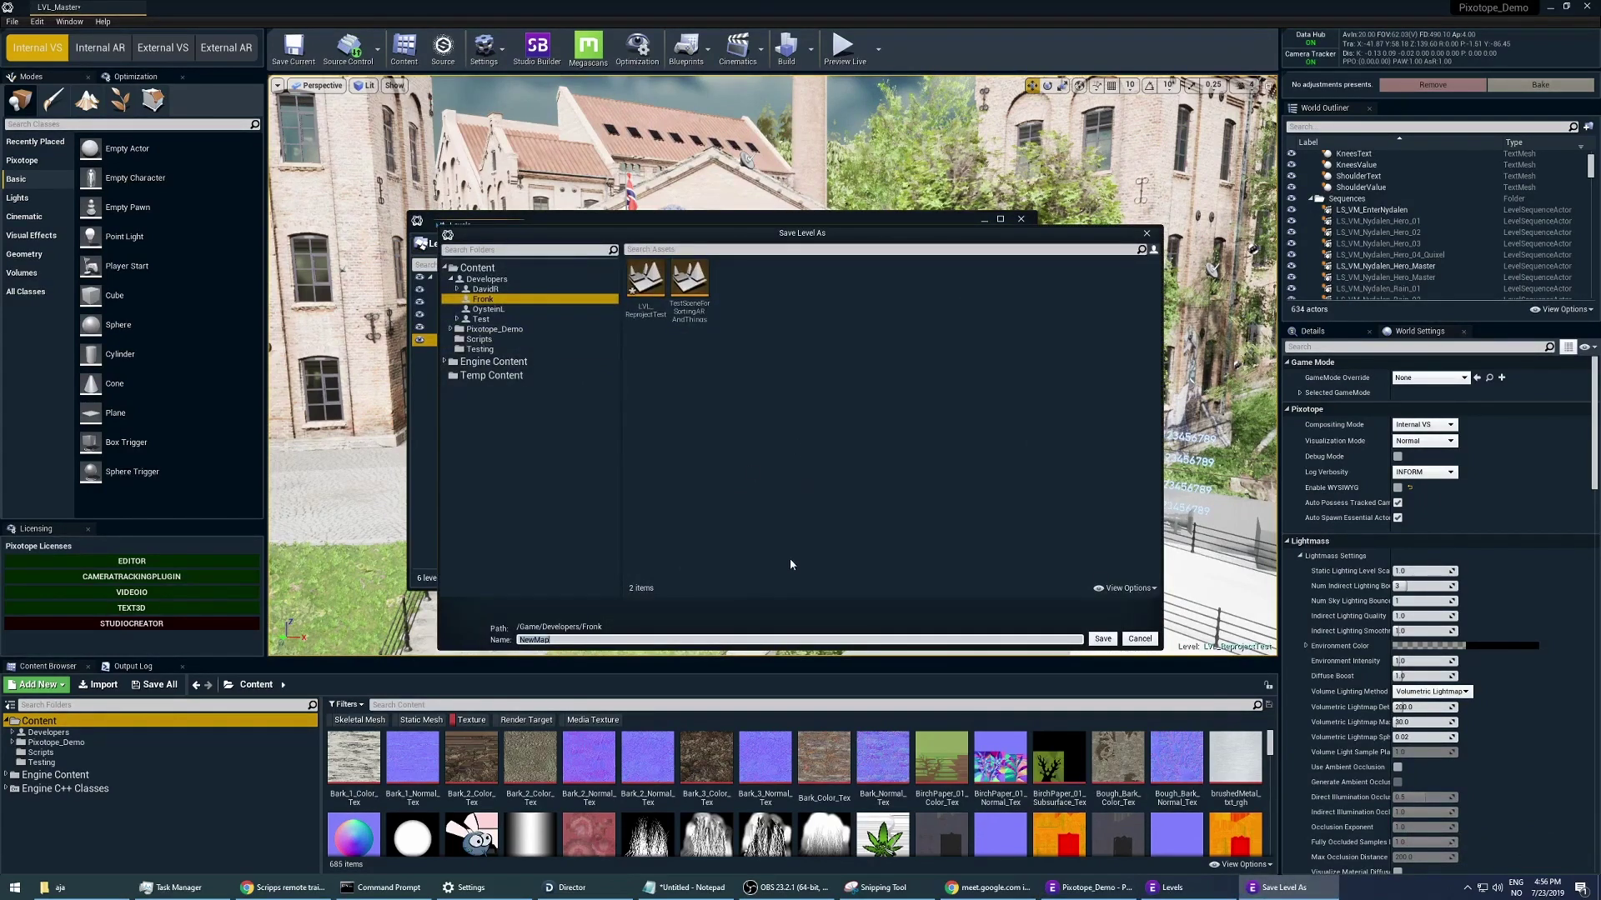
click(479, 348)
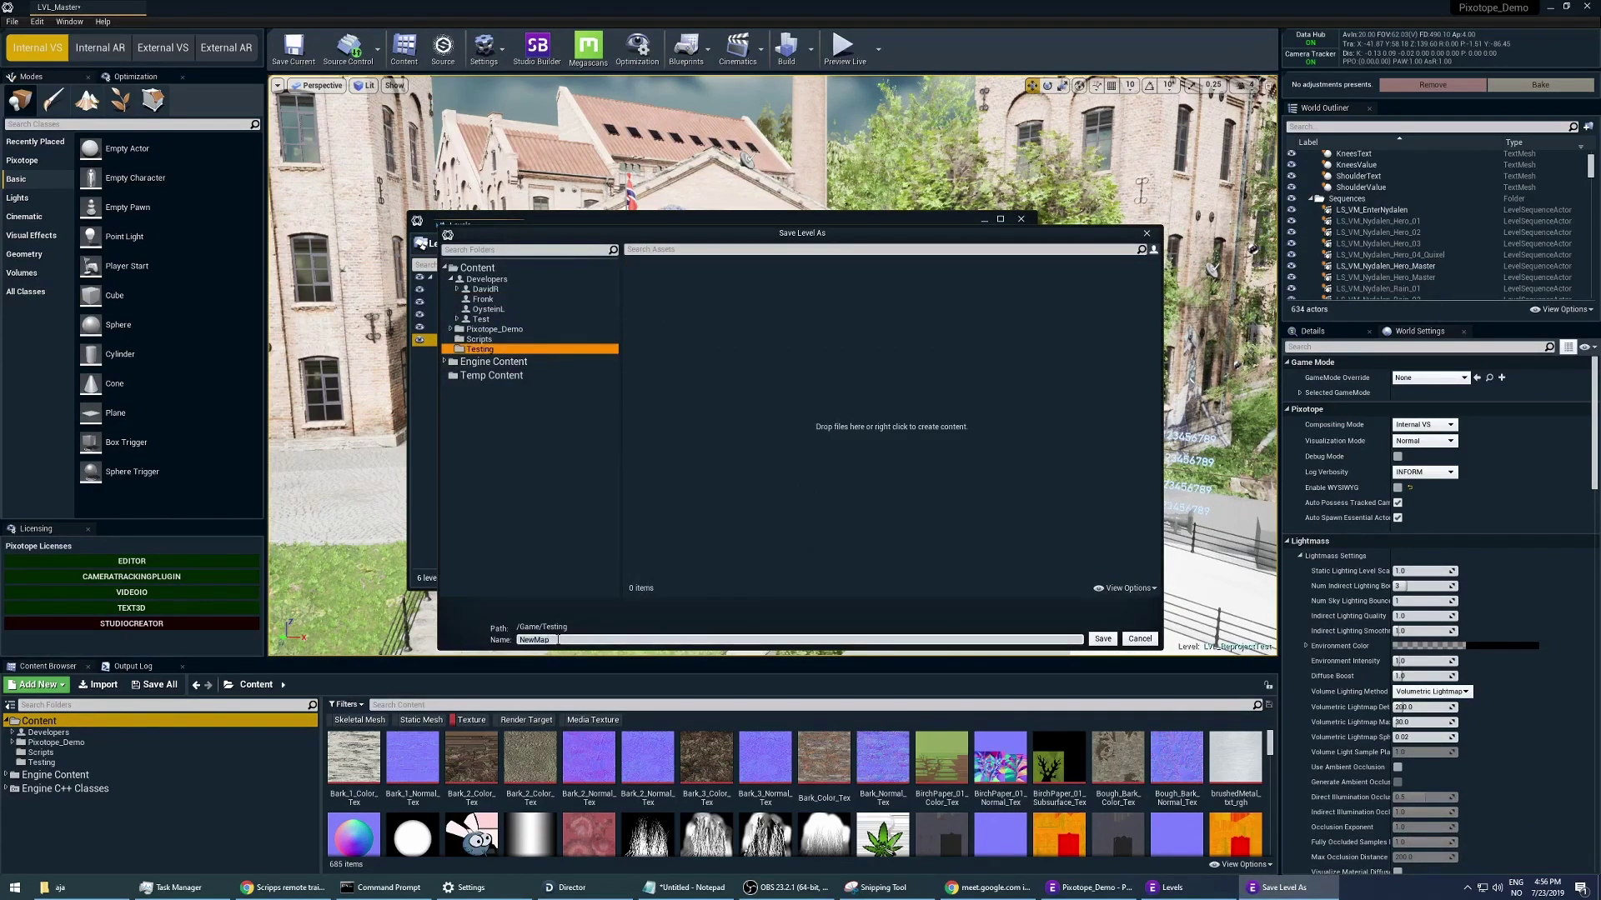
text(test)
key(Return)
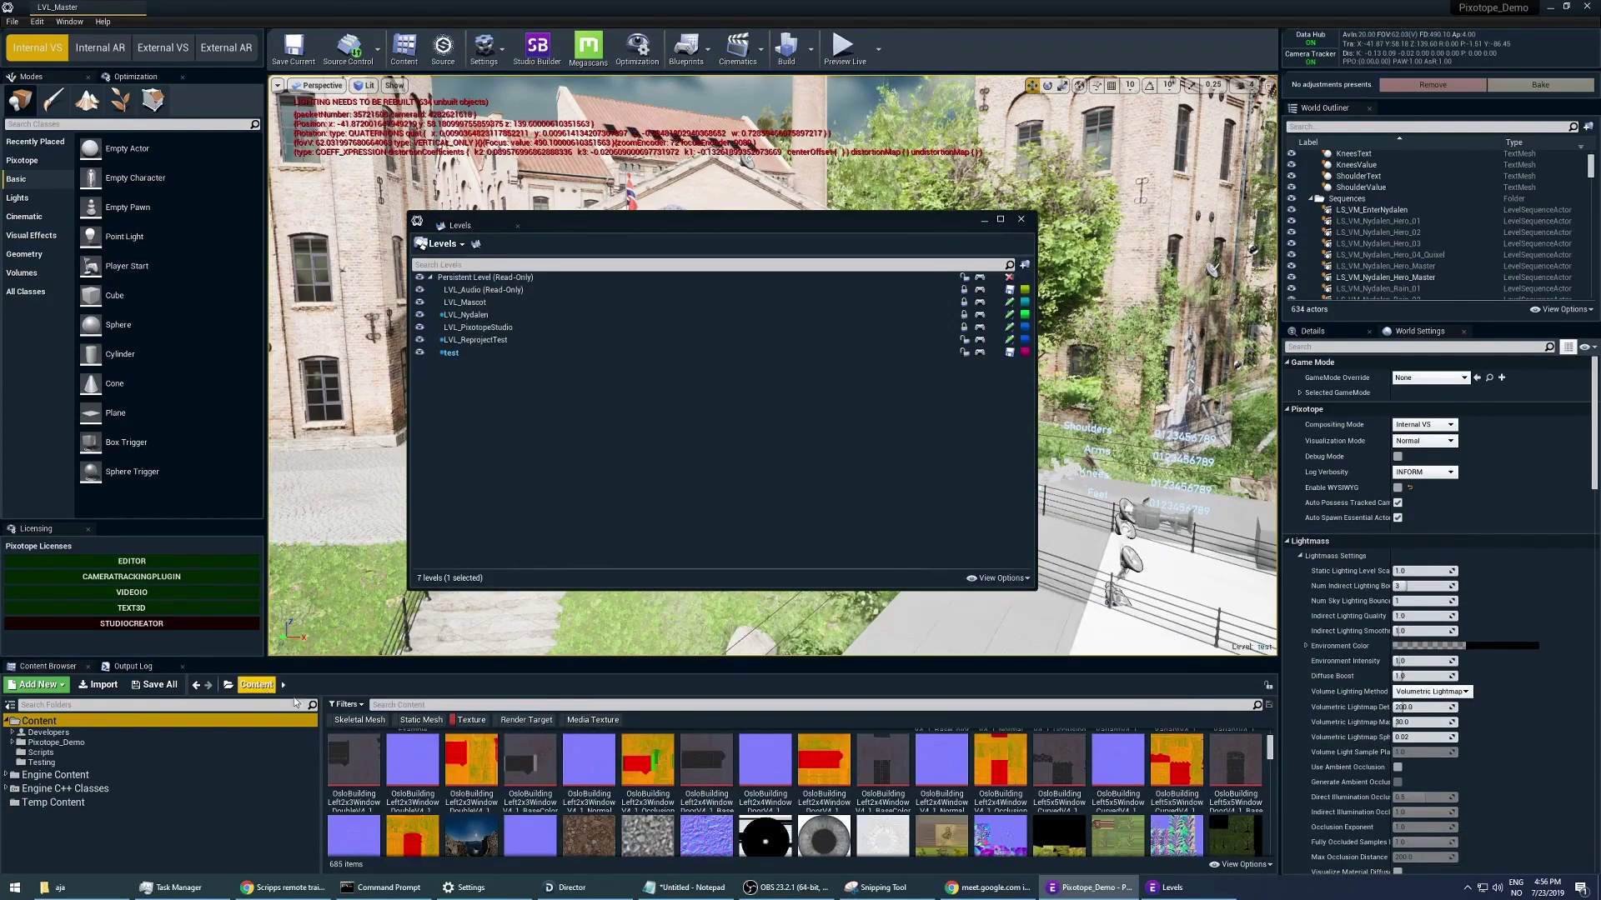
- Turn off the Texture filter in the Content Browser and view the options for creating new assets in the Content folder
click(471, 719)
right_click(957, 794)
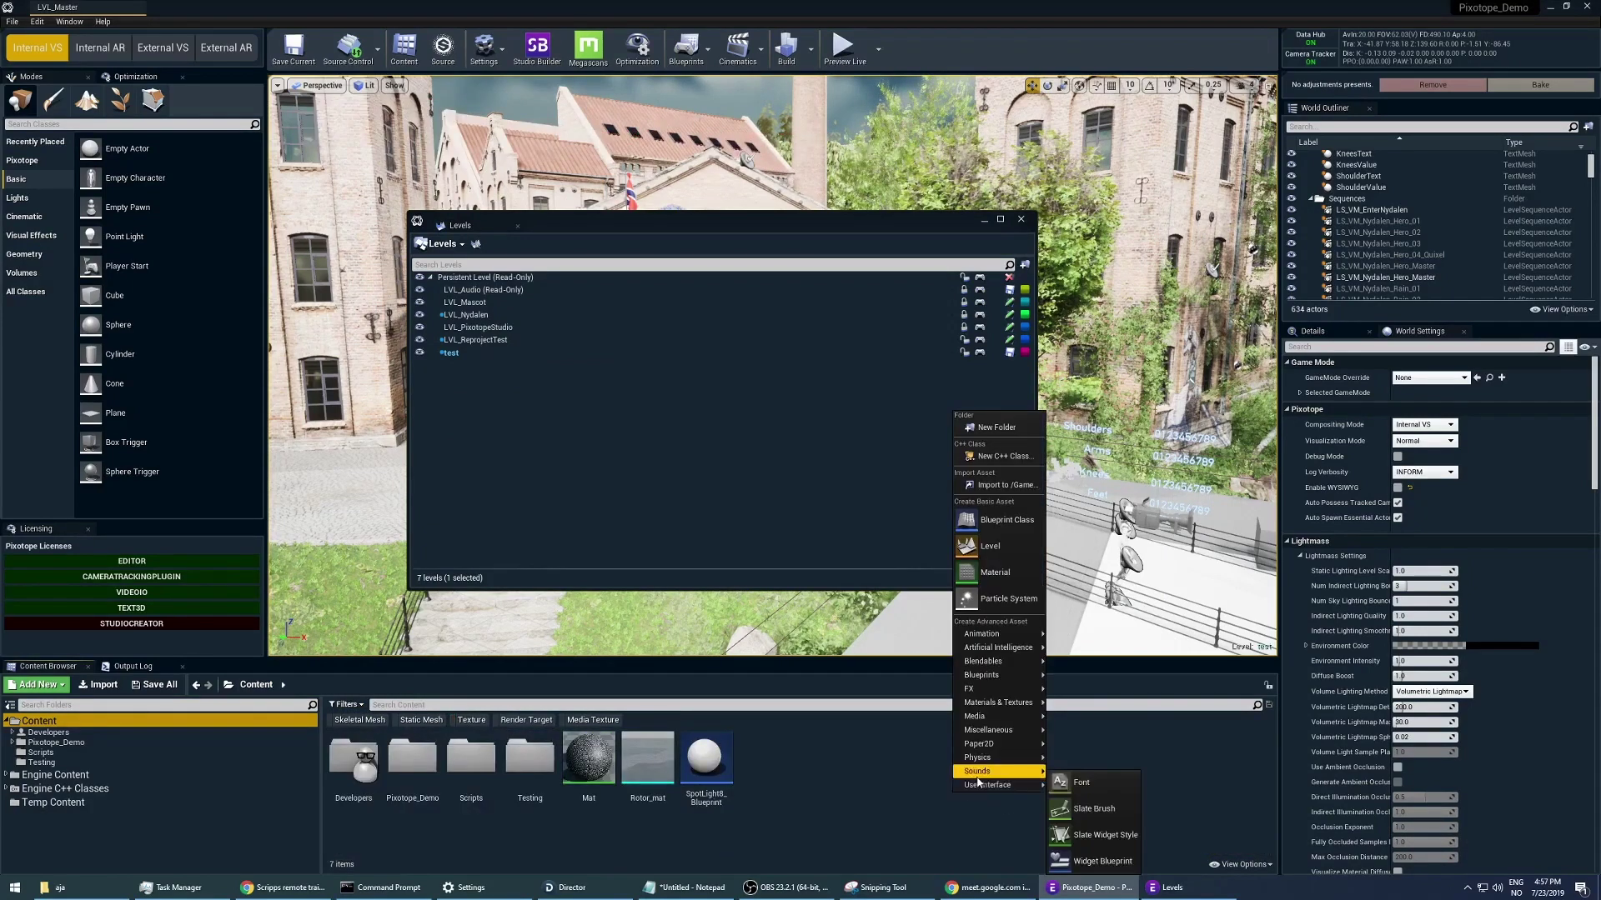
click(592, 471)
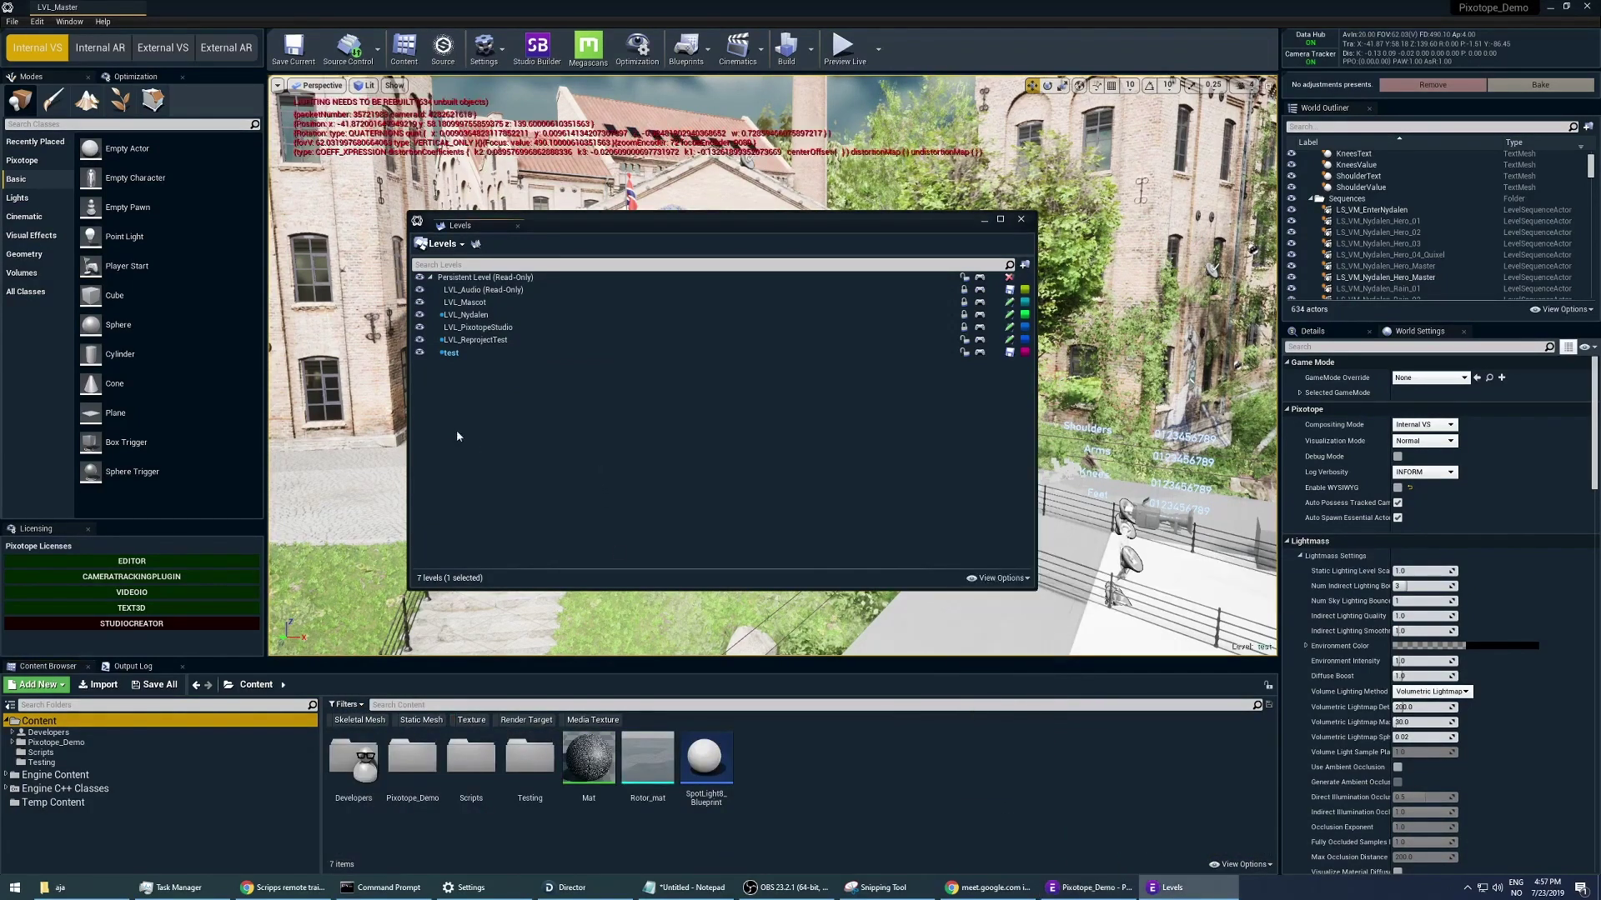
click(451, 354)
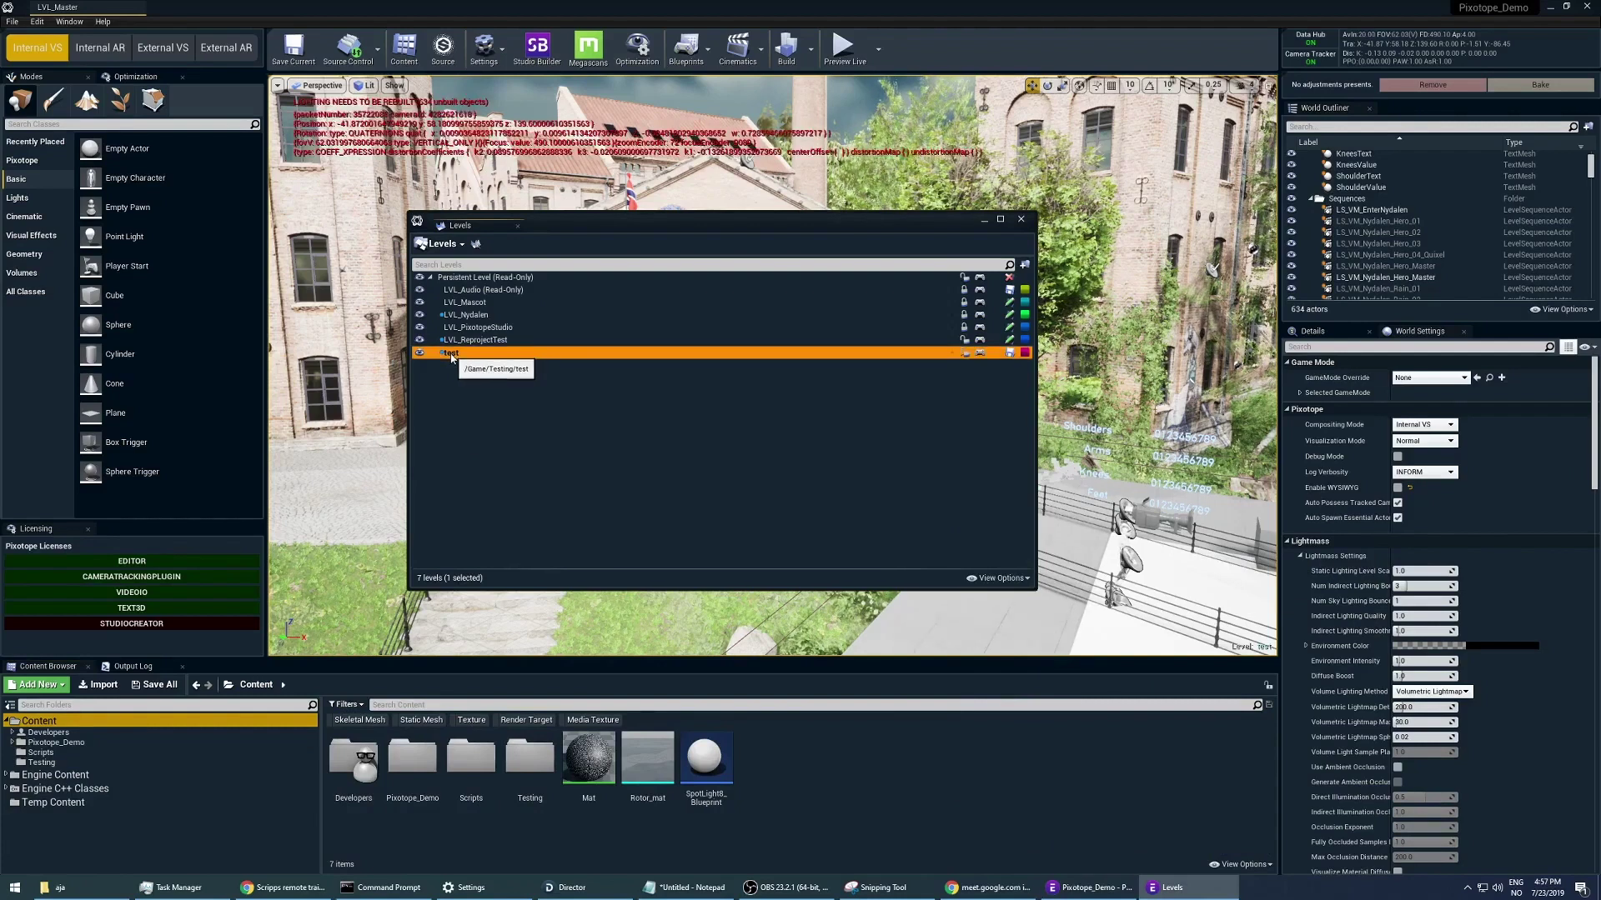
click(451, 243)
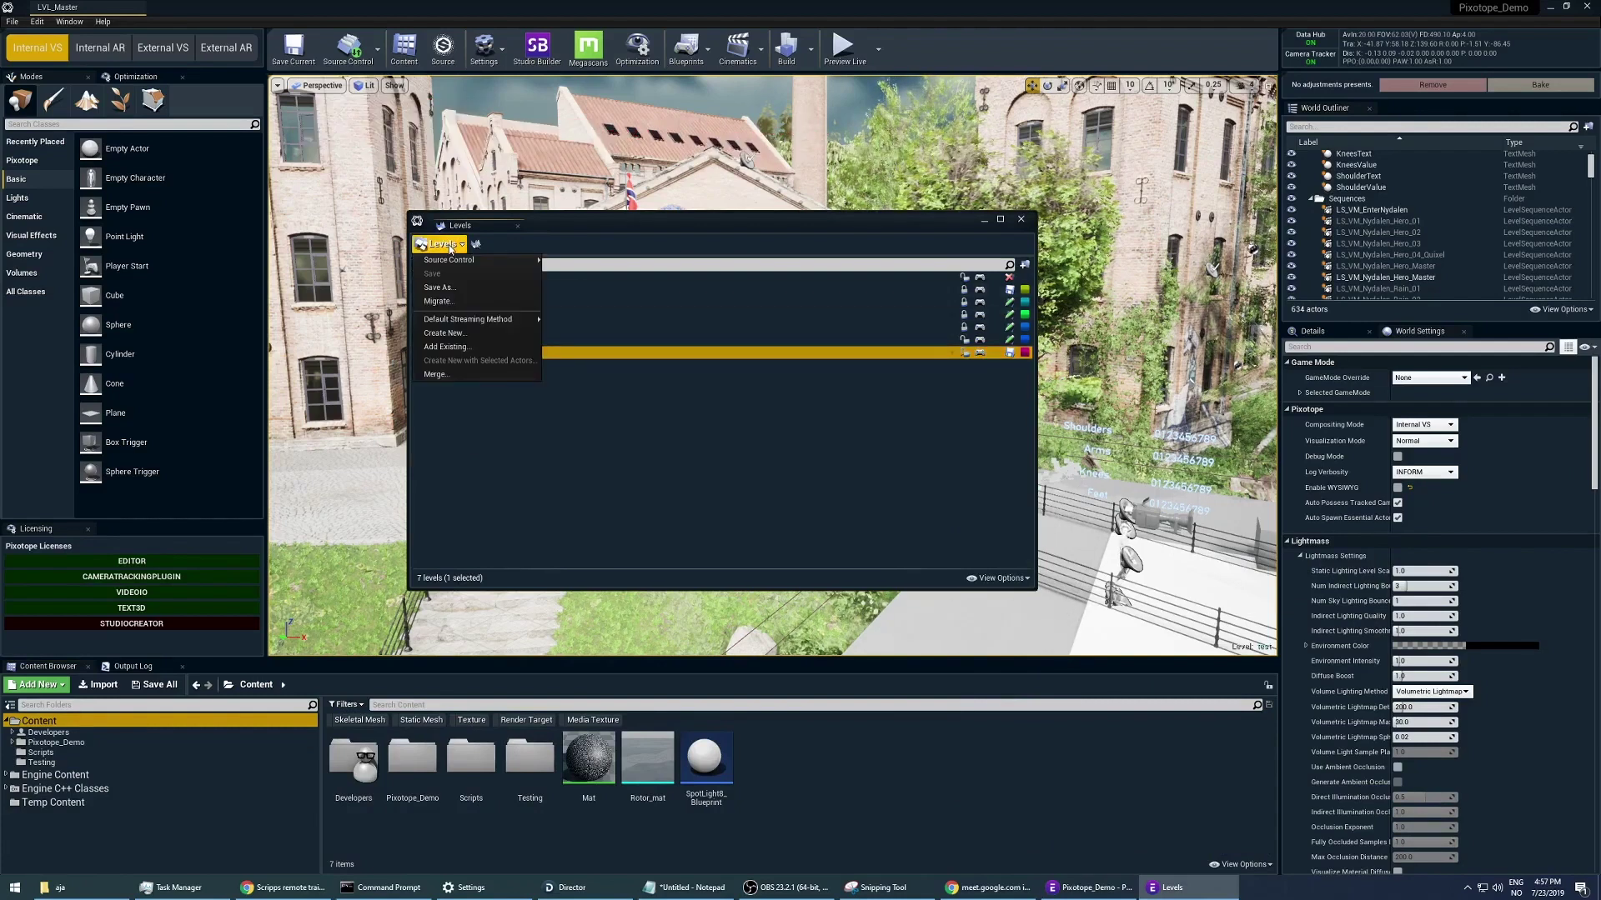
mouse_move(464, 261)
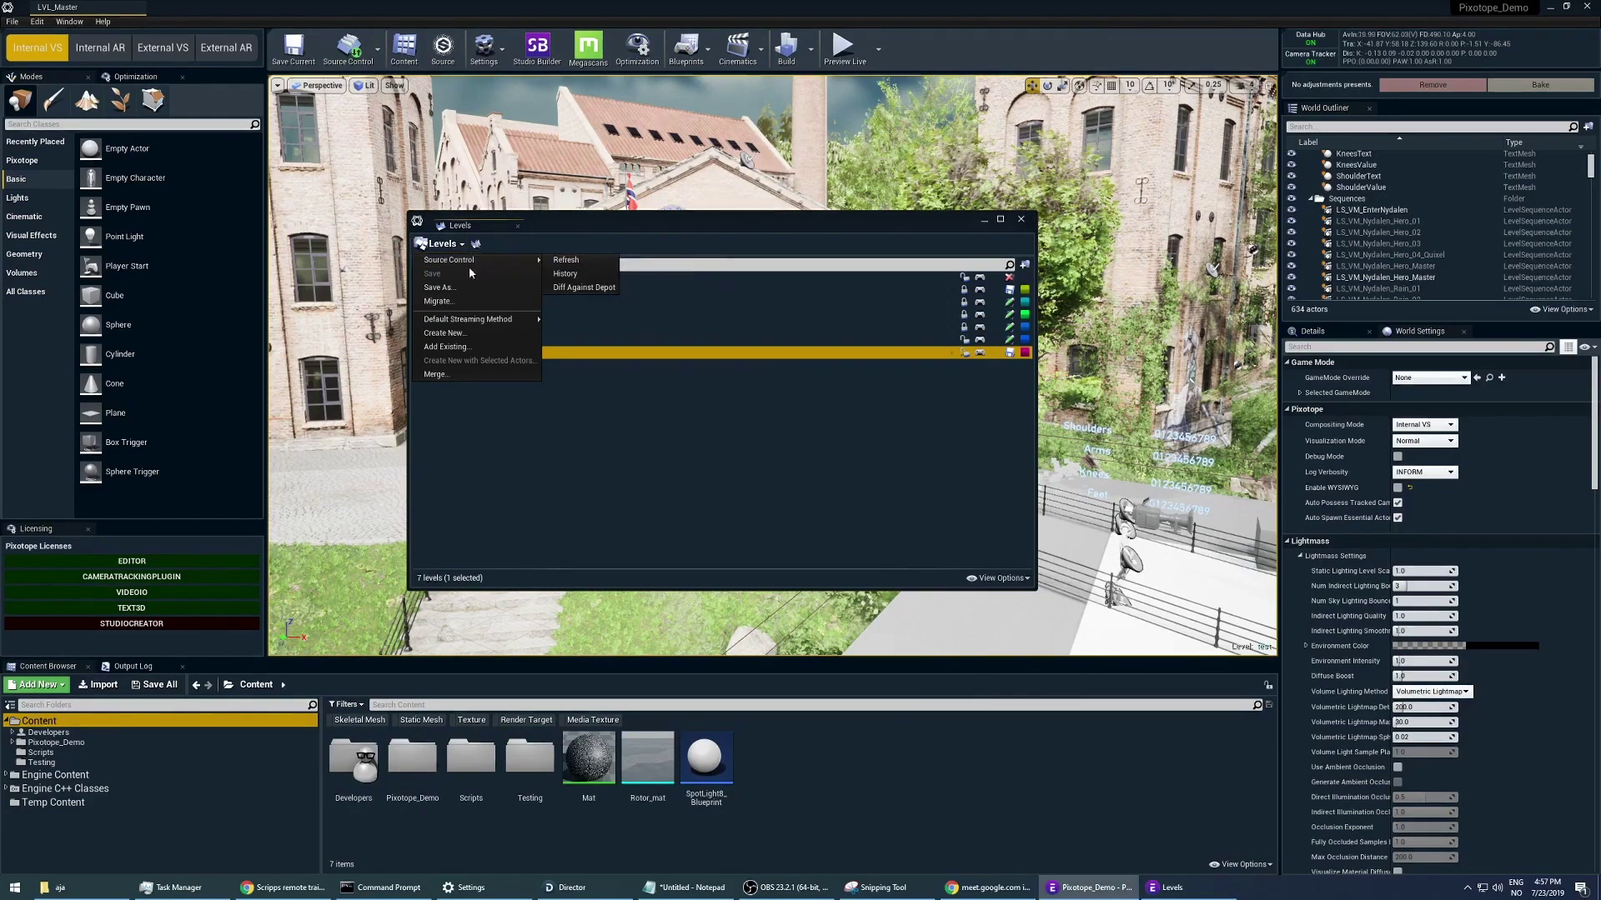
click(498, 488)
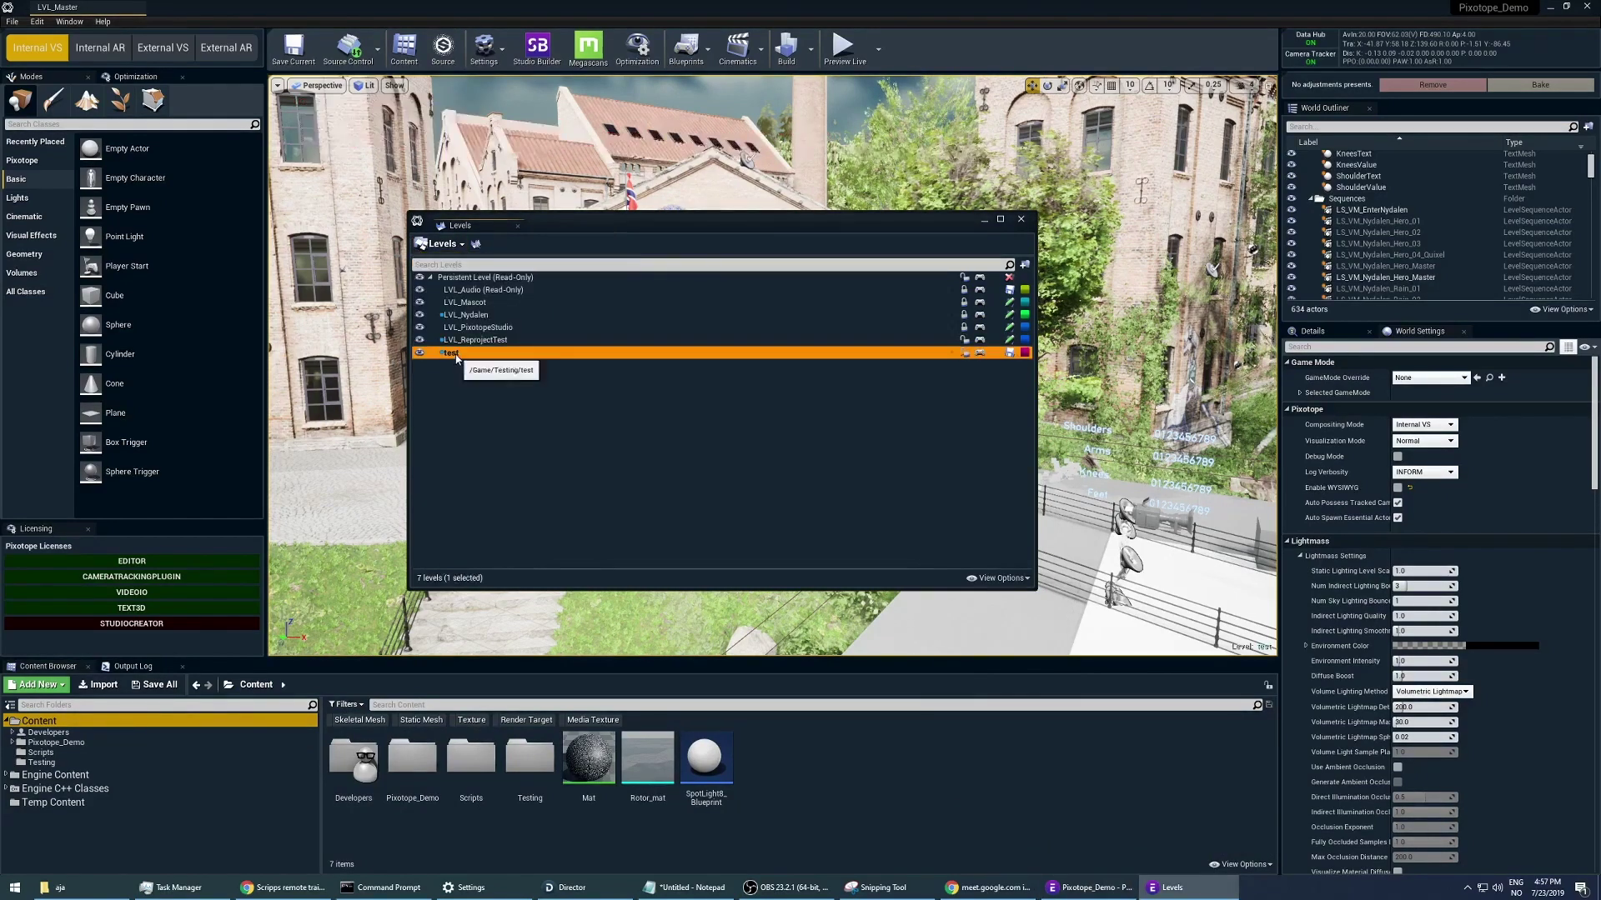
- Remove the test sublevel from the Persistent Level
right_click(458, 355)
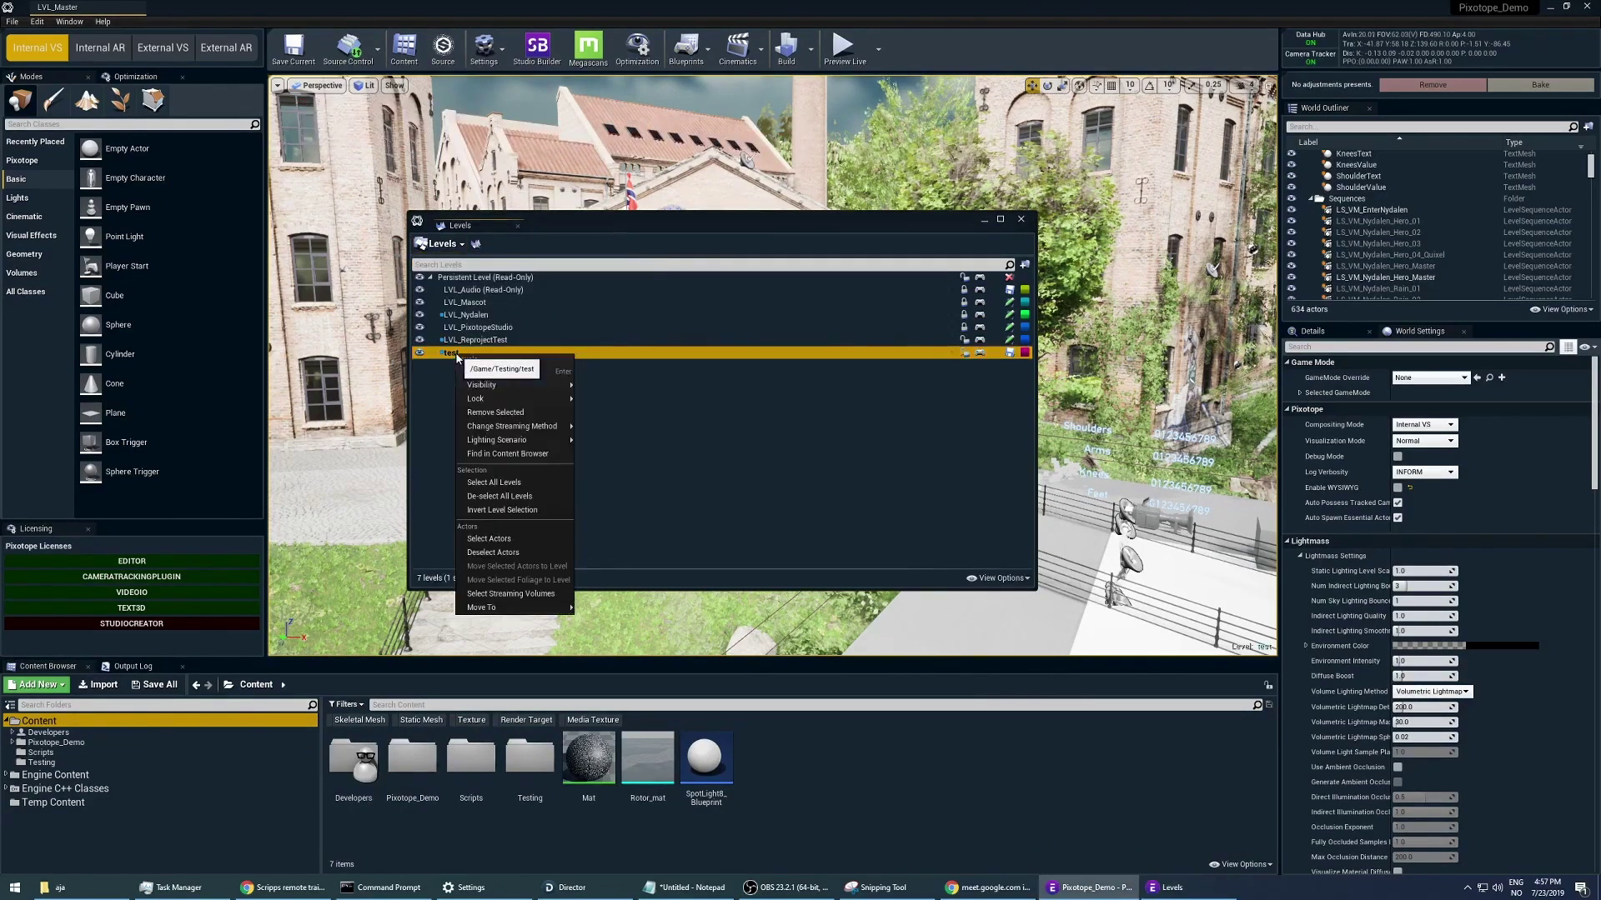
click(511, 411)
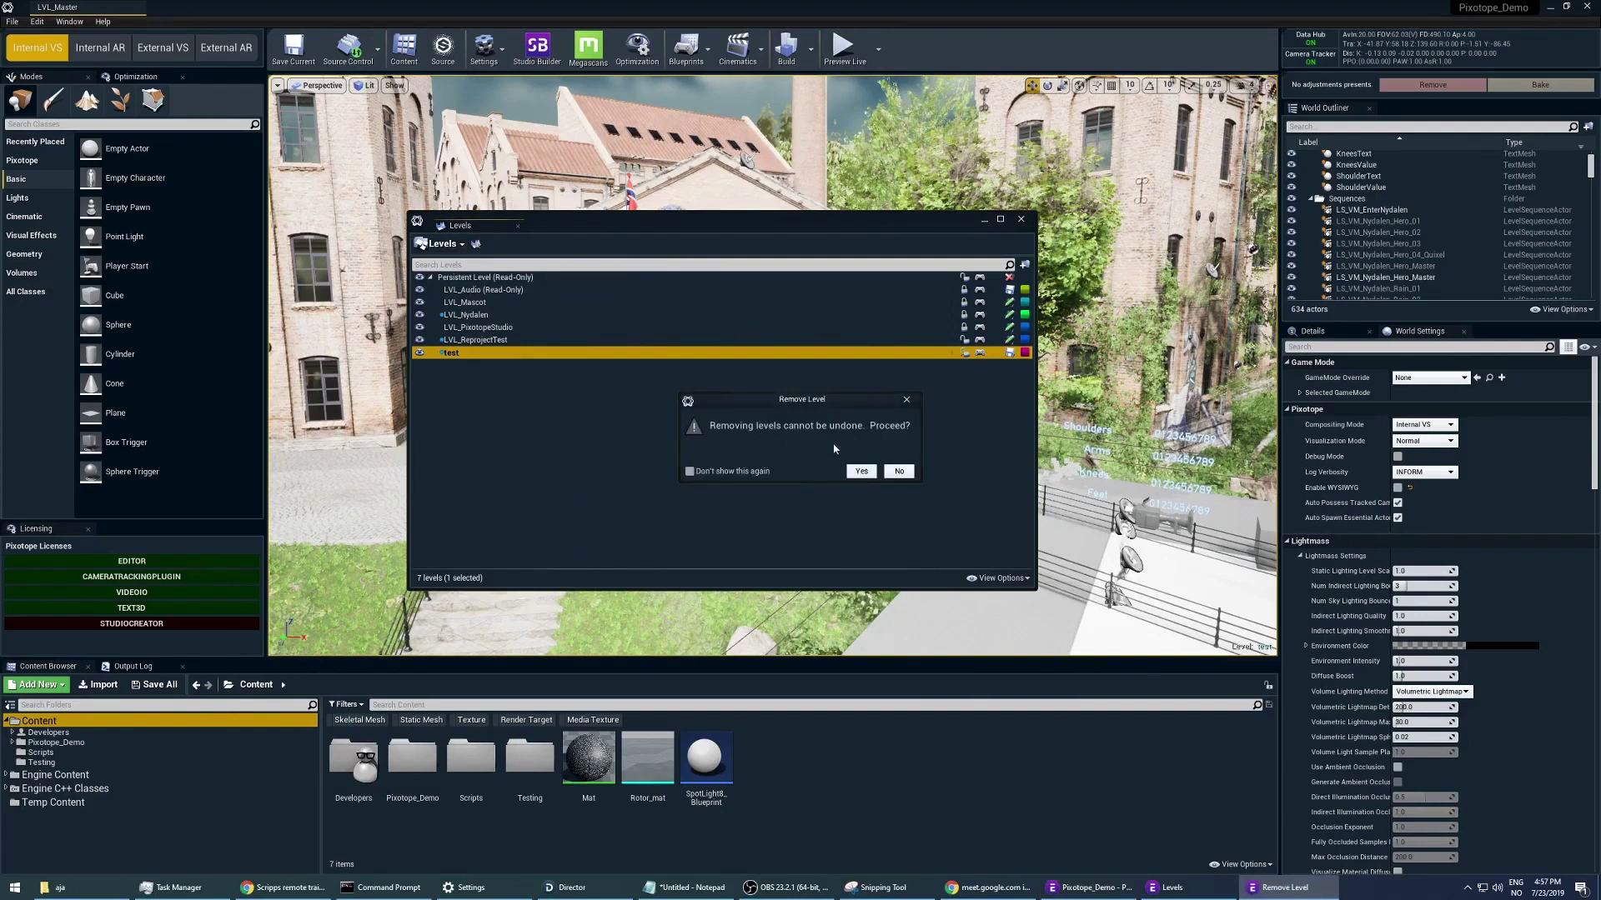
click(861, 472)
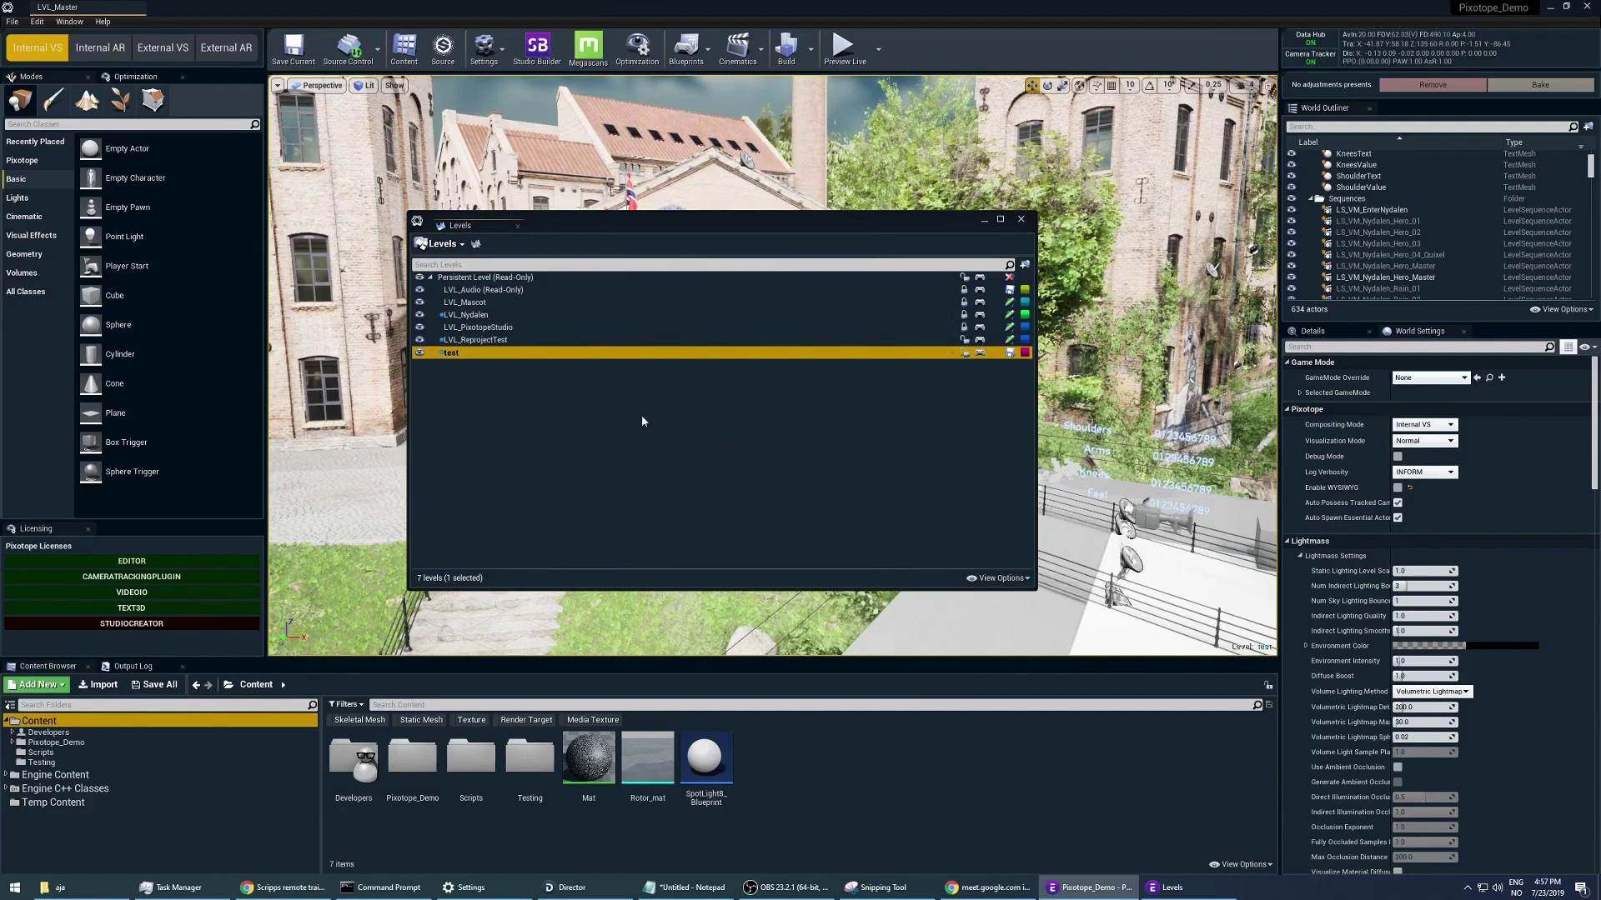
- Select the LVL_ReprojectTest sublevel
click(488, 341)
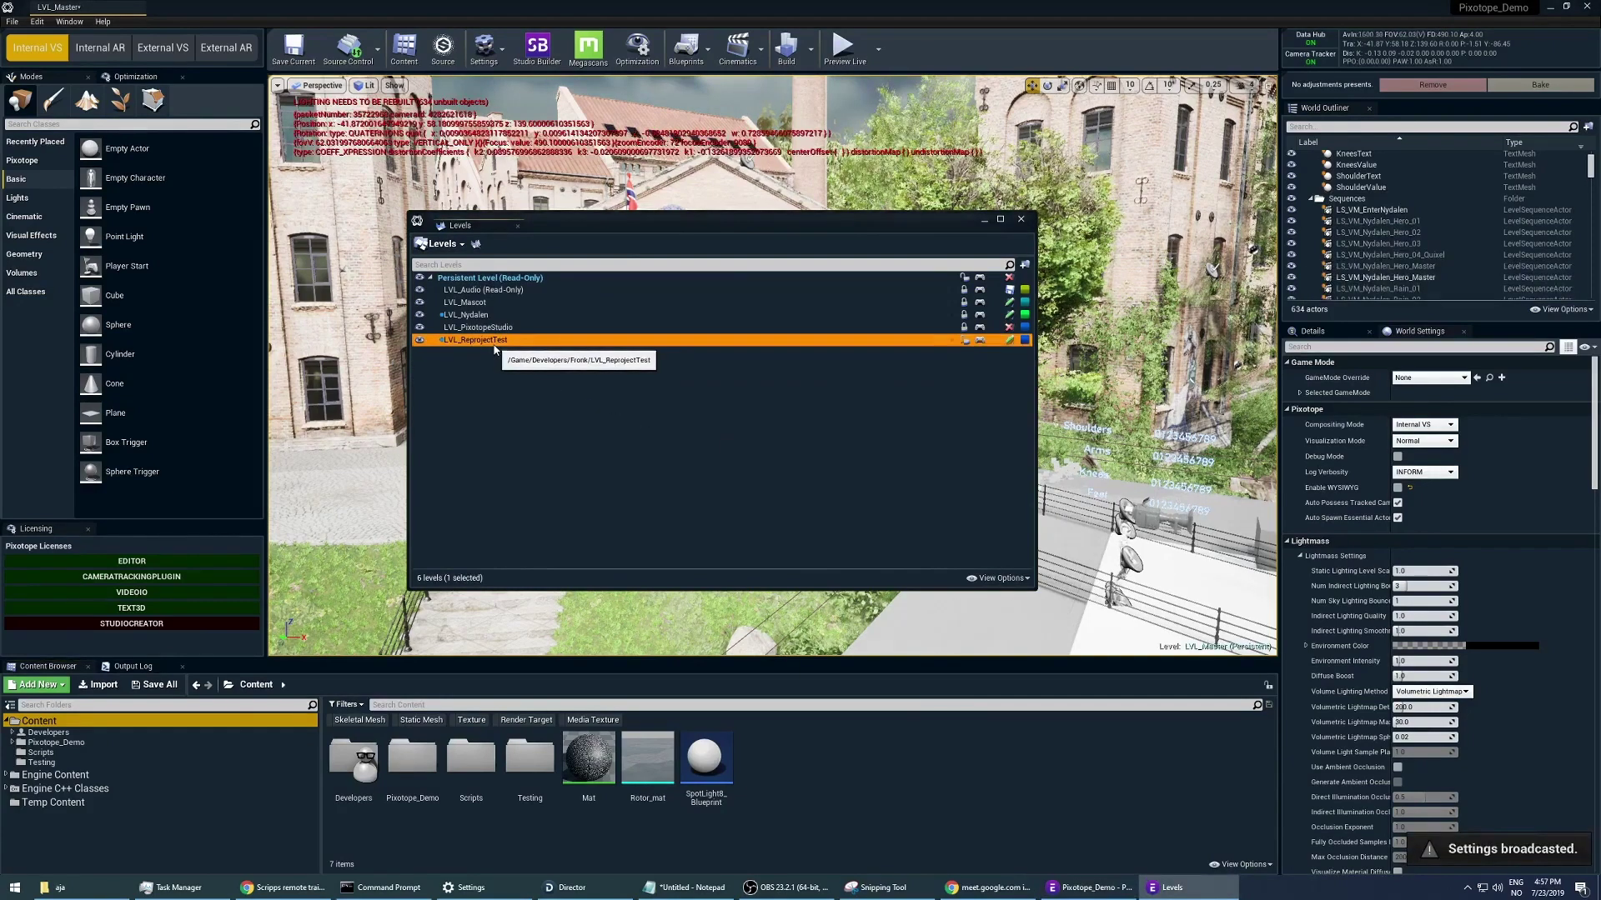